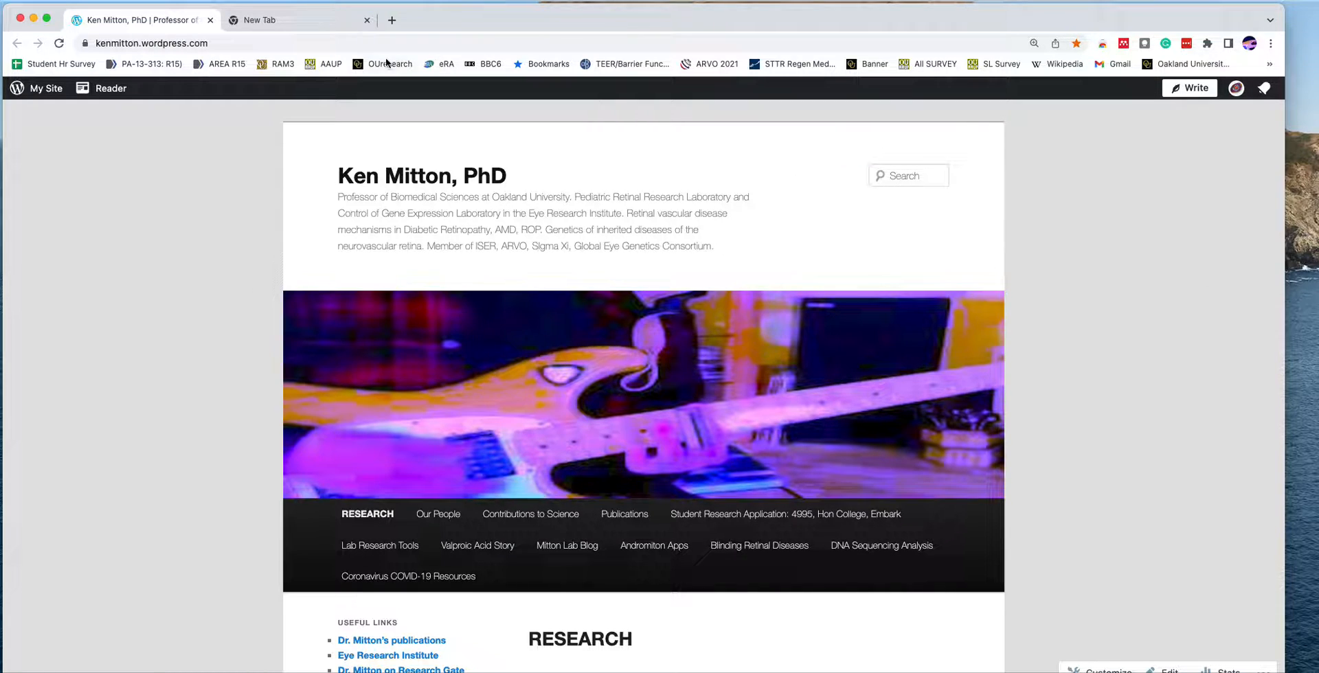
# - Go to genome.ucsc.edu and open the Genome Browser gateway
pyautogui.click(364, 47)
pyautogui.write('genome.ucsc.edu')
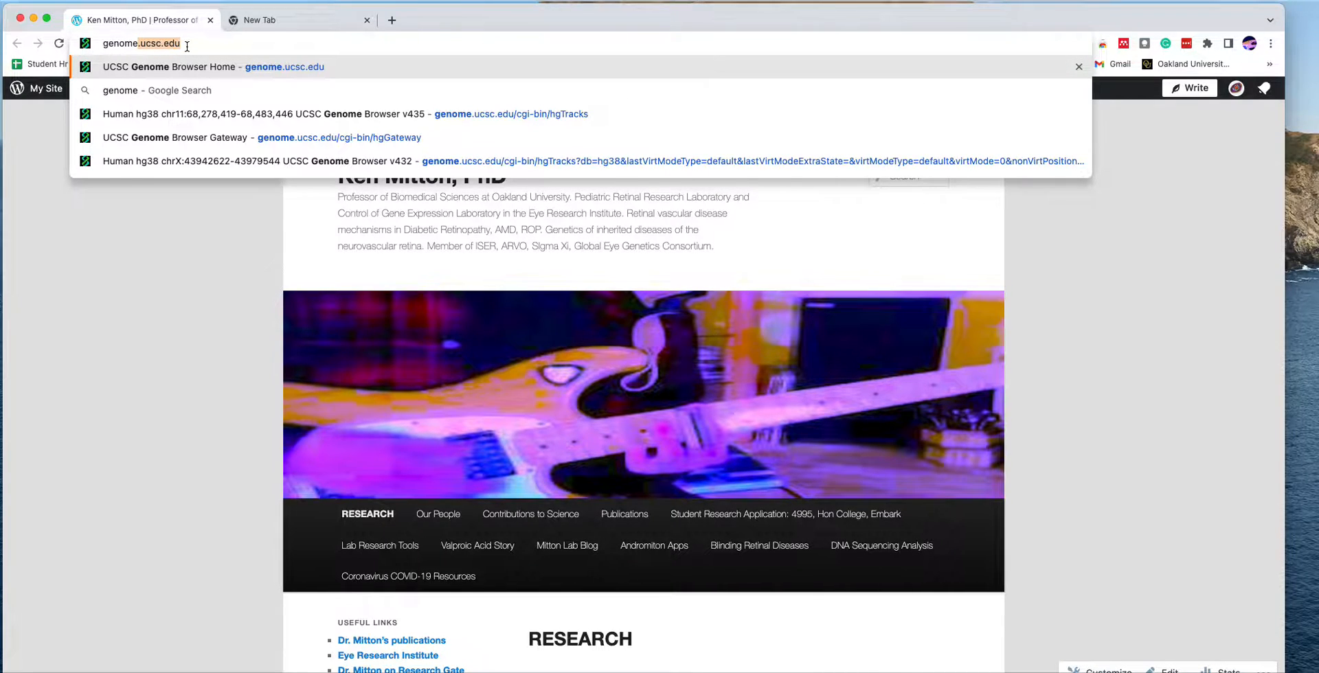
pyautogui.press('Right')
pyautogui.press('Return')
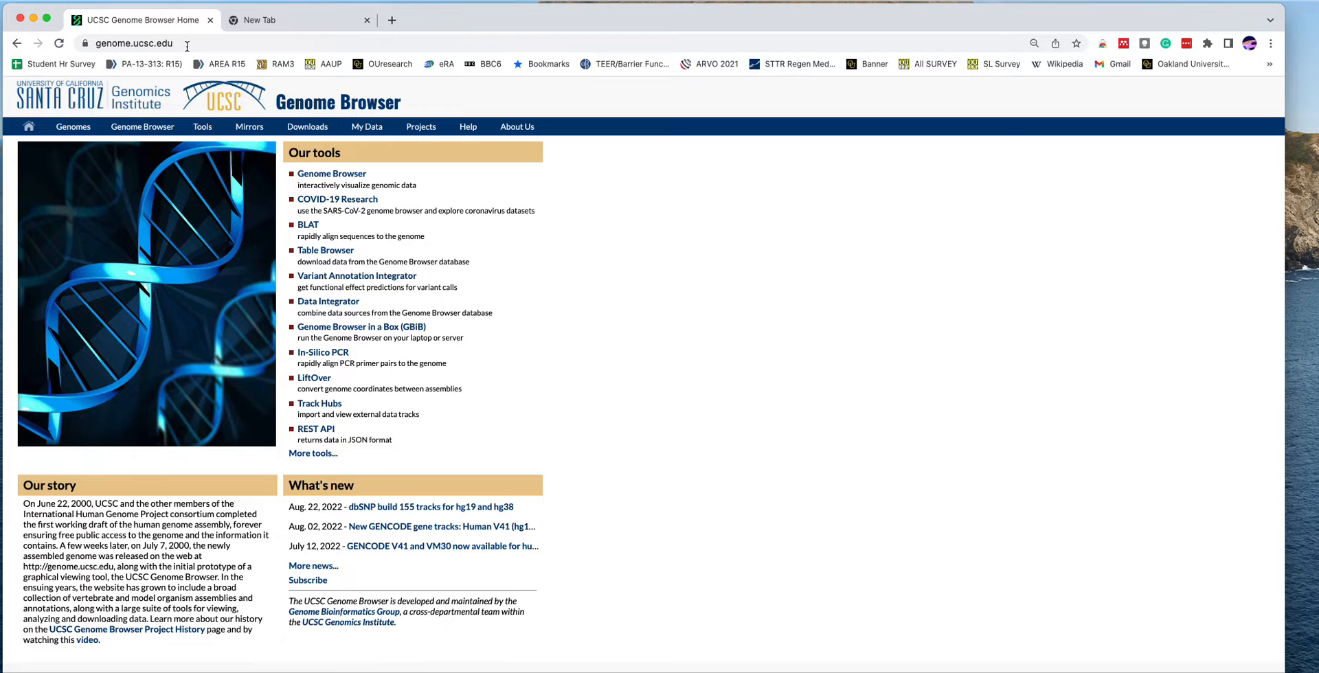
pyautogui.click(325, 174)
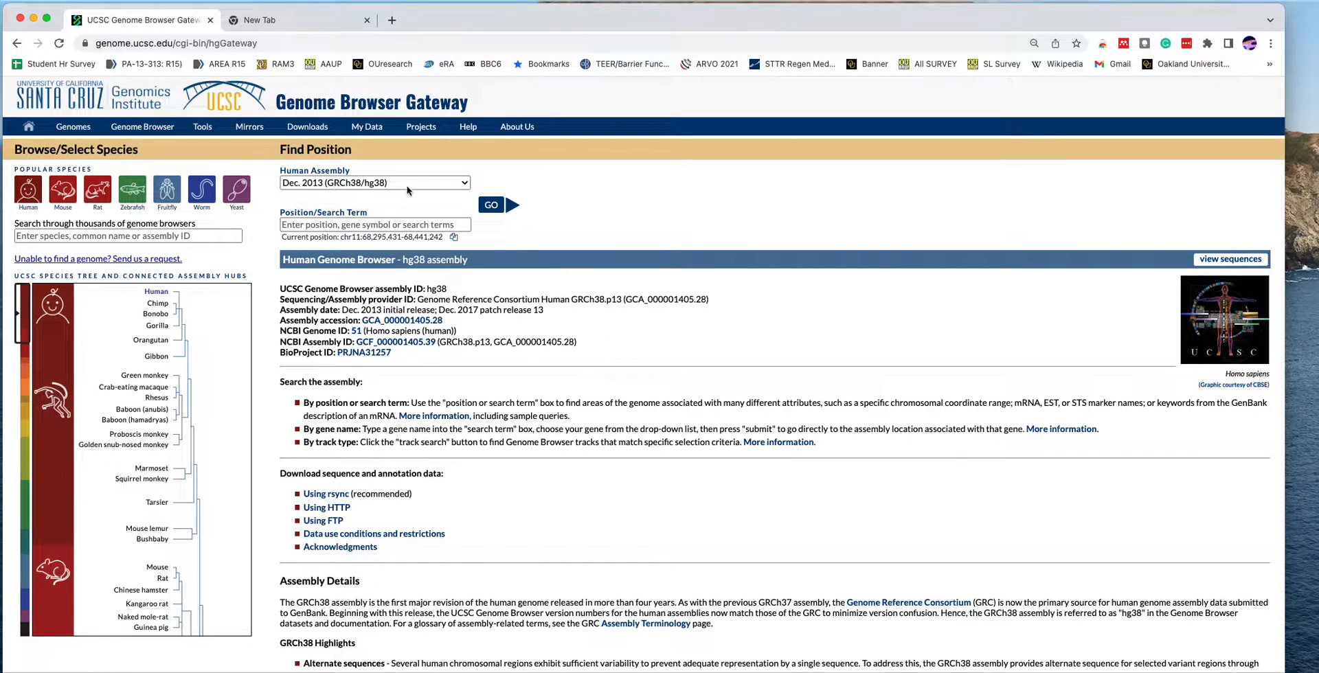
# - Keep the Dec. 2013 (GRCh38/hg38) human assembly and find the LRP5 gene by searching for lrp5
pyautogui.click(463, 183)
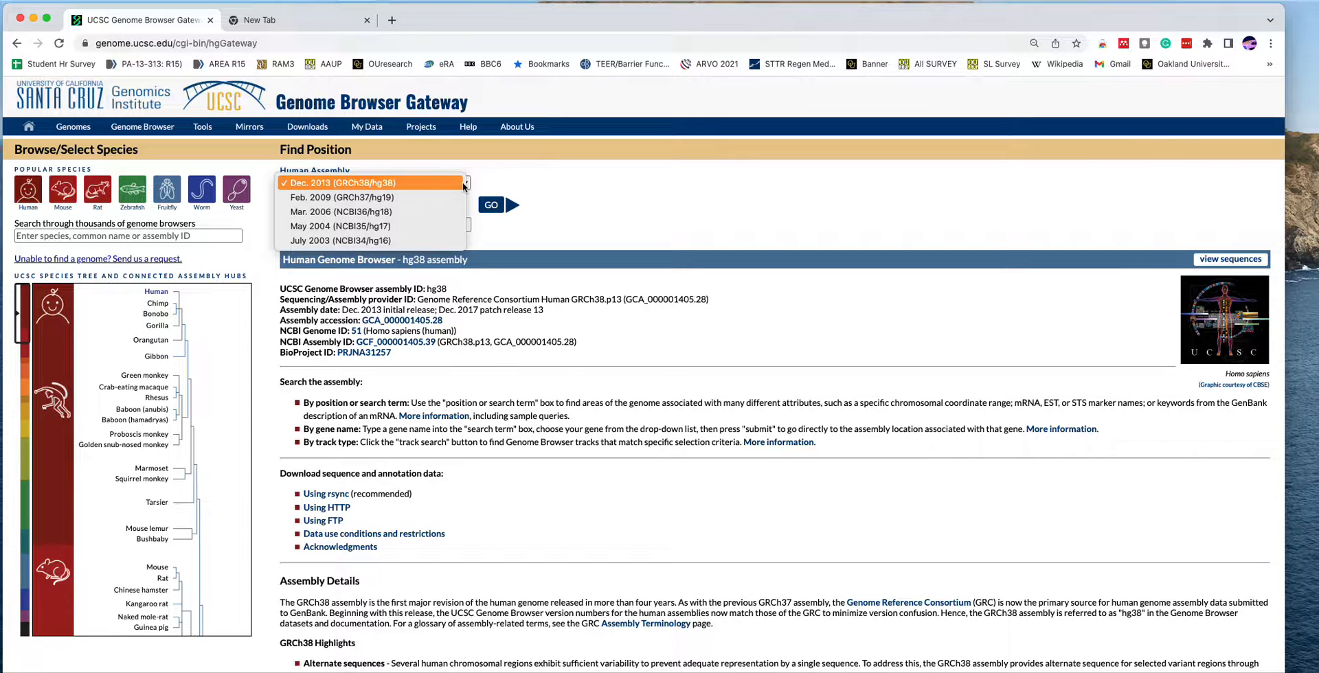
pyautogui.click(464, 185)
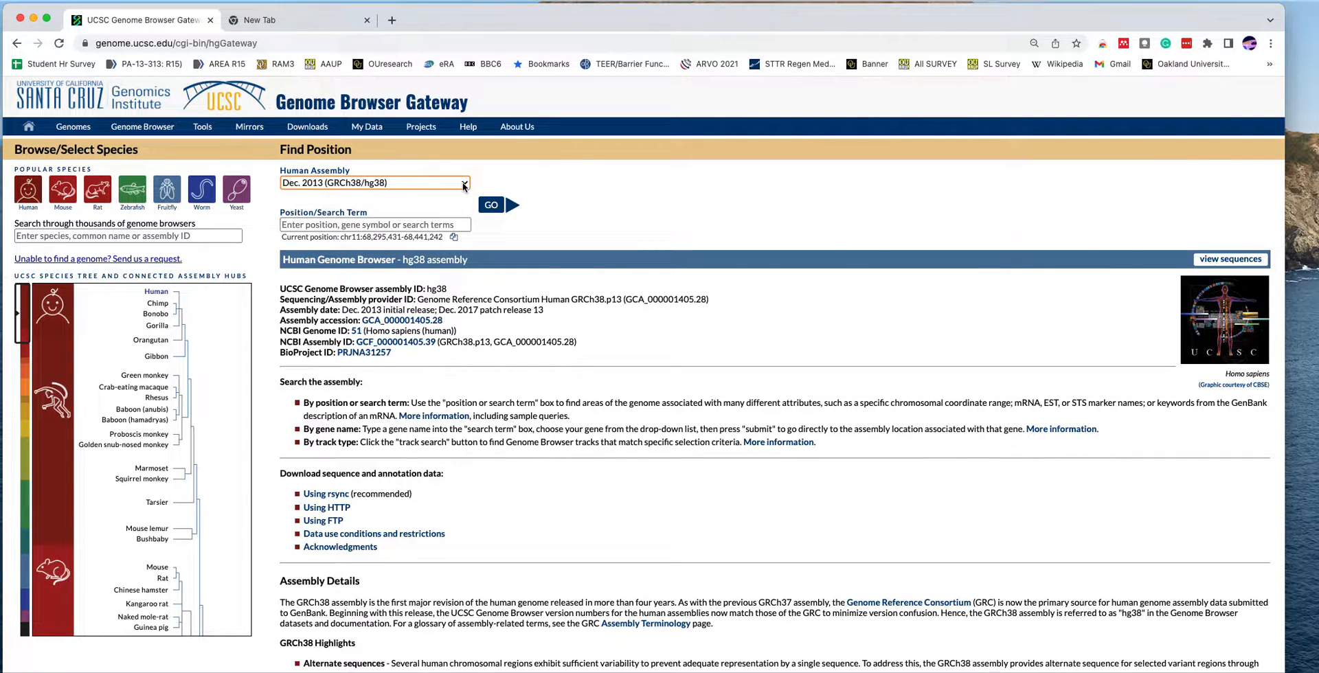
pyautogui.click(397, 224)
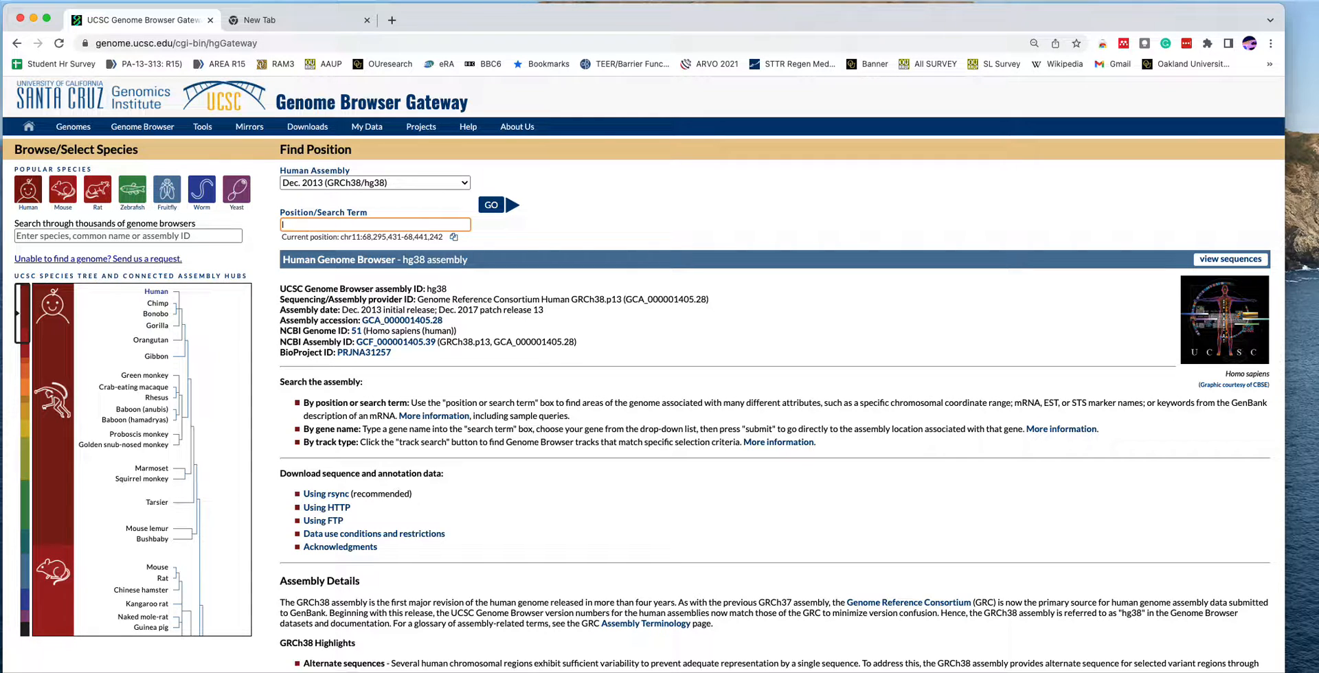
pyautogui.write('lrp5')
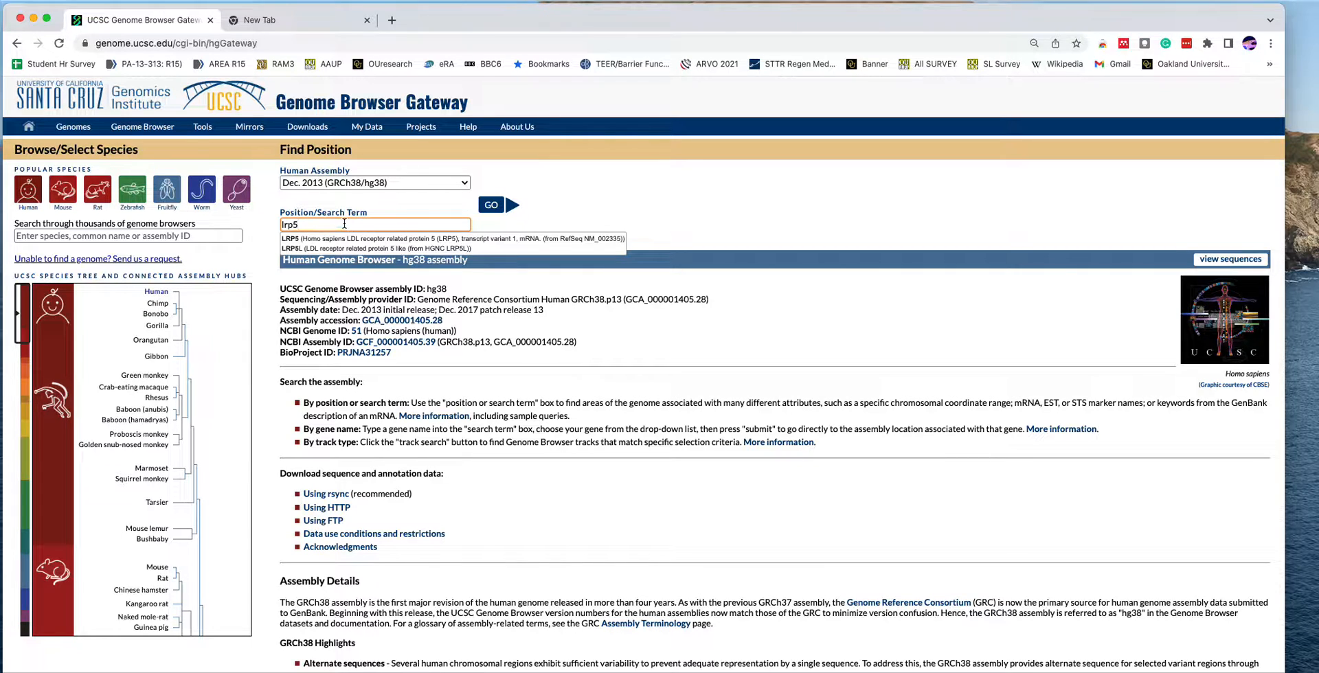
pyautogui.click(362, 239)
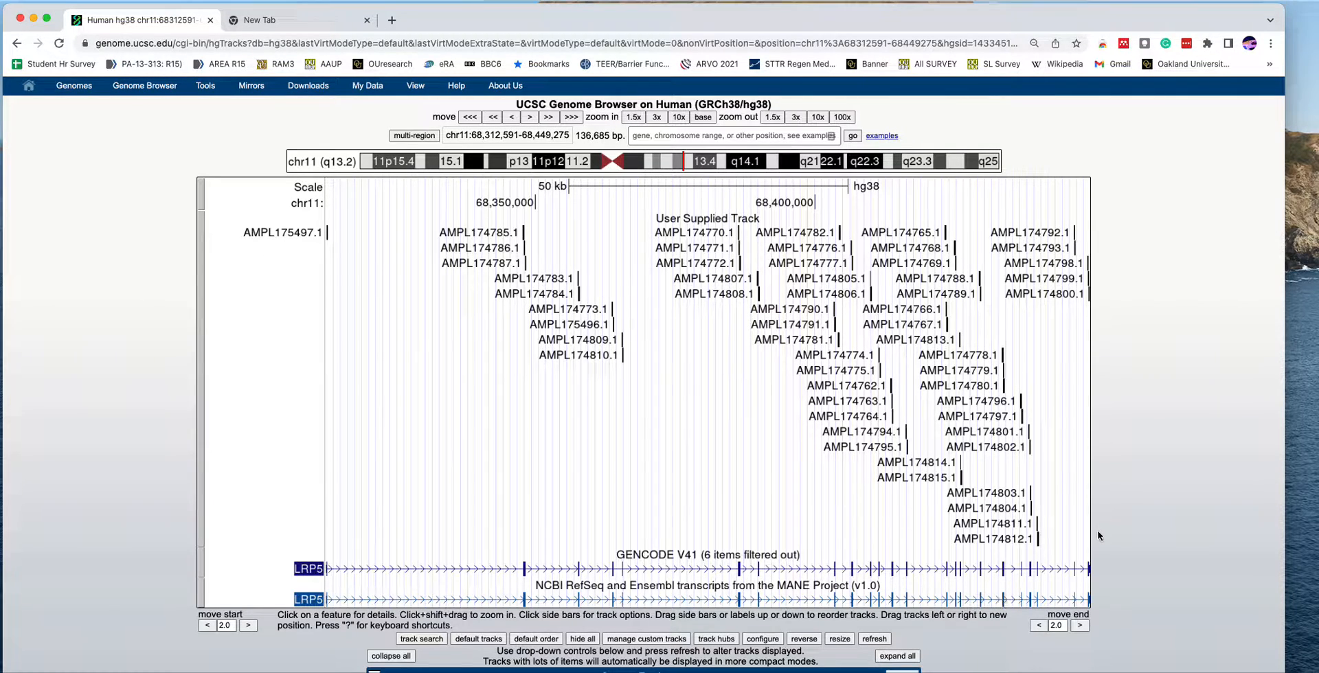
# - Zoom out 1.5x from LRP5 and examine how the user-supplied amplicons line up with the gene and its neighbours
pyautogui.click(774, 117)
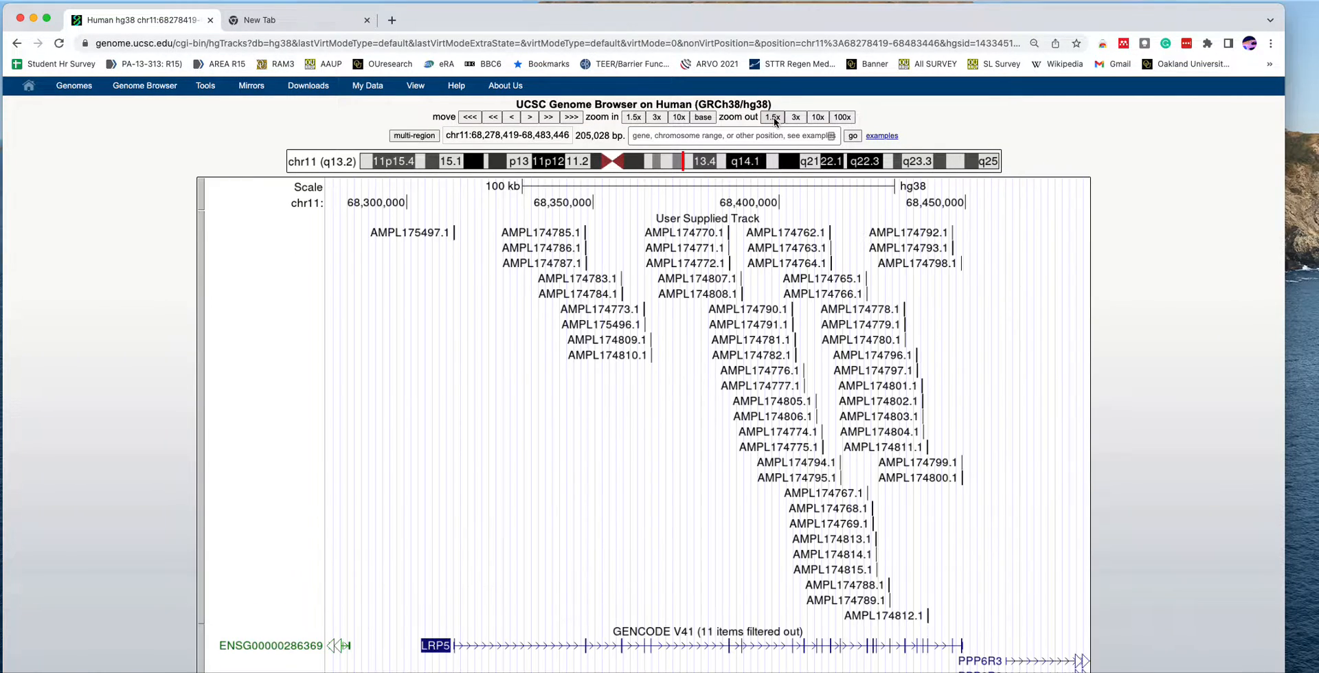
pyautogui.scroll(-3, 977, 520)
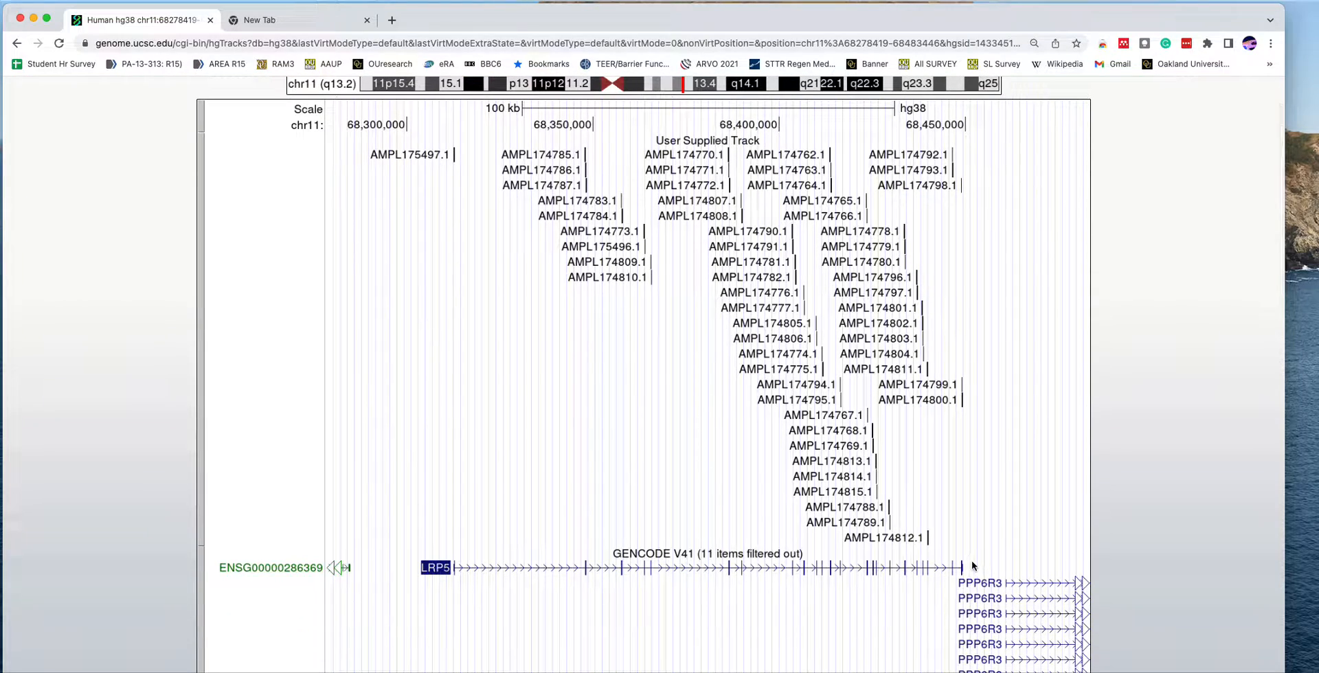
pyautogui.scroll(-1, 974, 564)
pyautogui.scroll(-5, 974, 564)
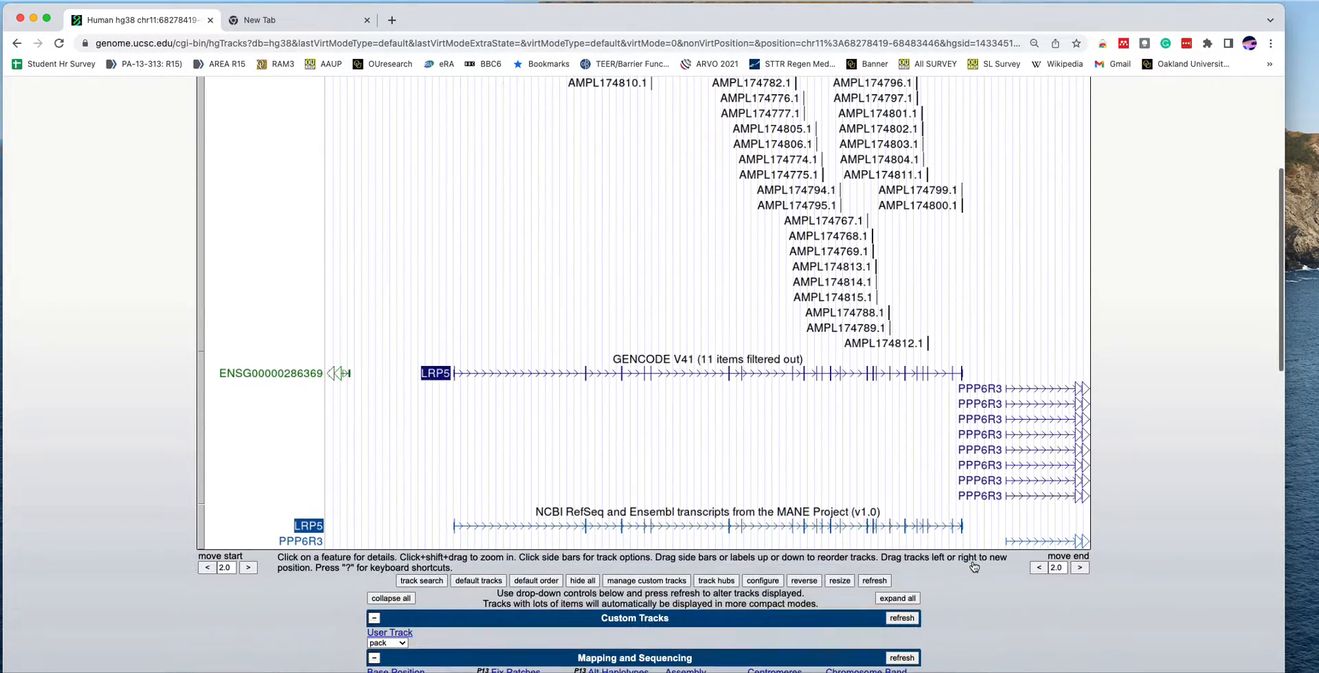
pyautogui.scroll(6, 974, 567)
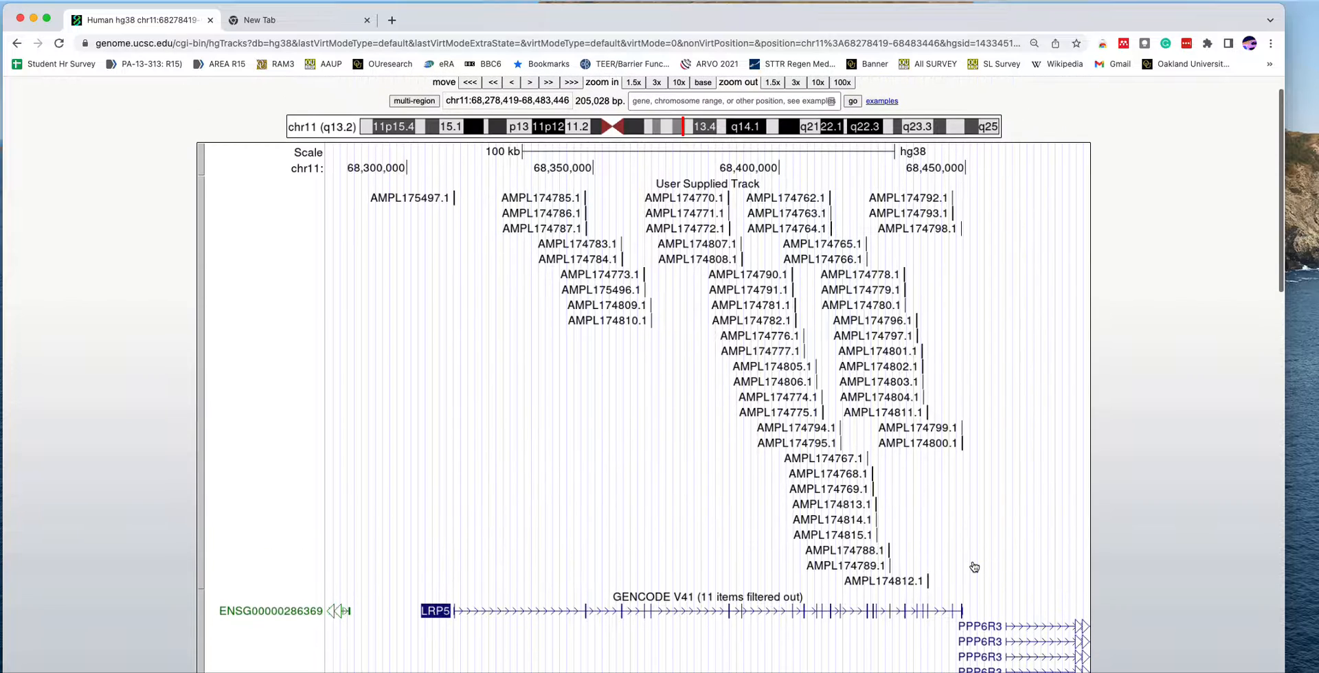
pyautogui.scroll(-1, 974, 567)
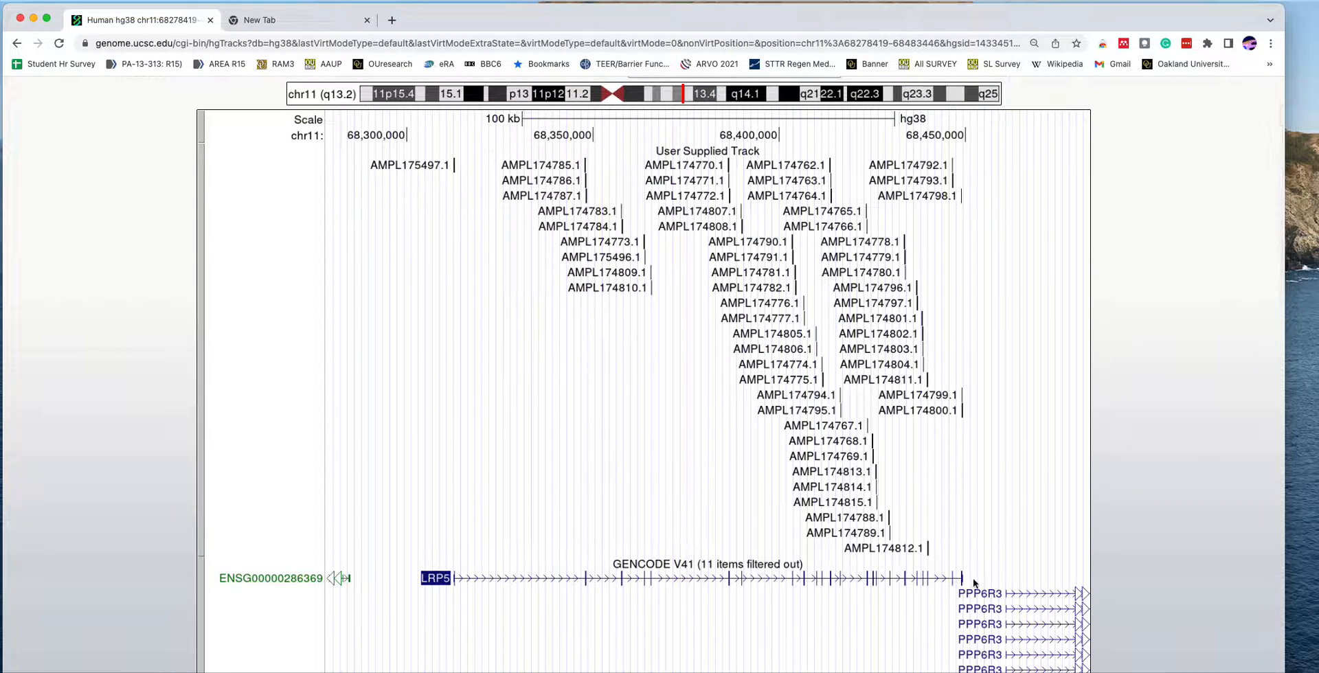
pyautogui.scroll(-3, 1087, 486)
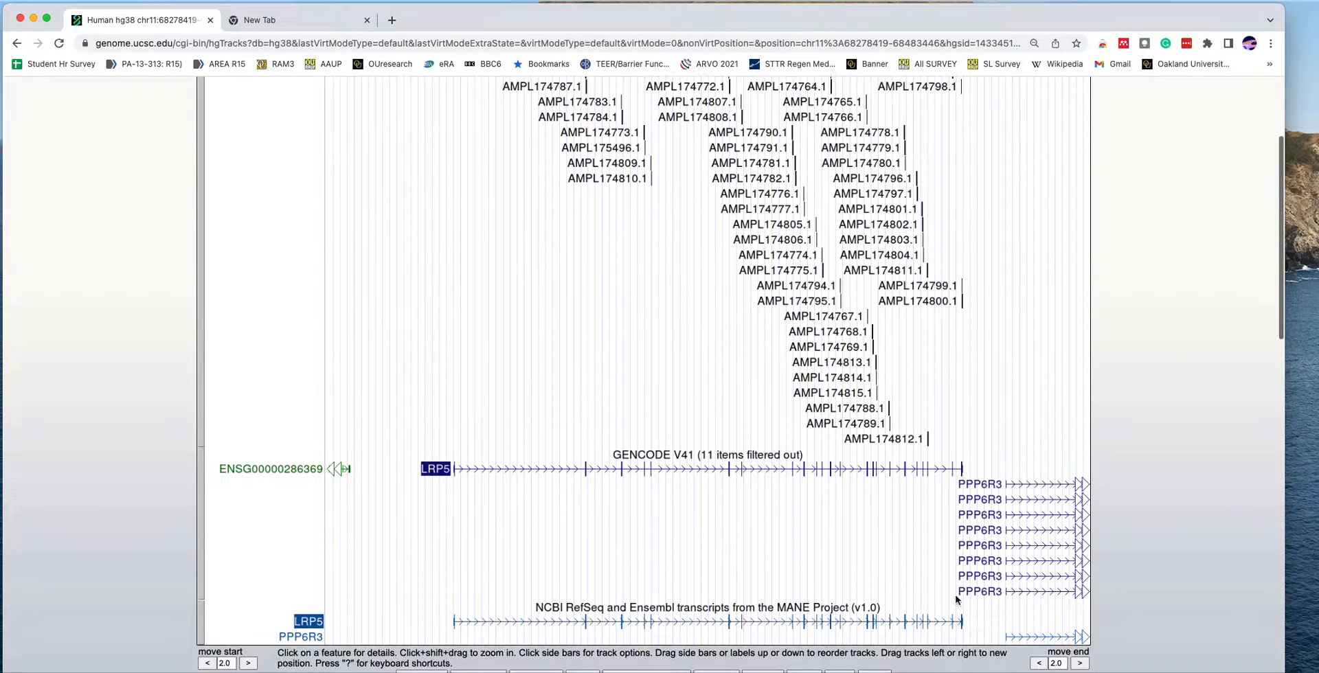
pyautogui.scroll(4, 1038, 325)
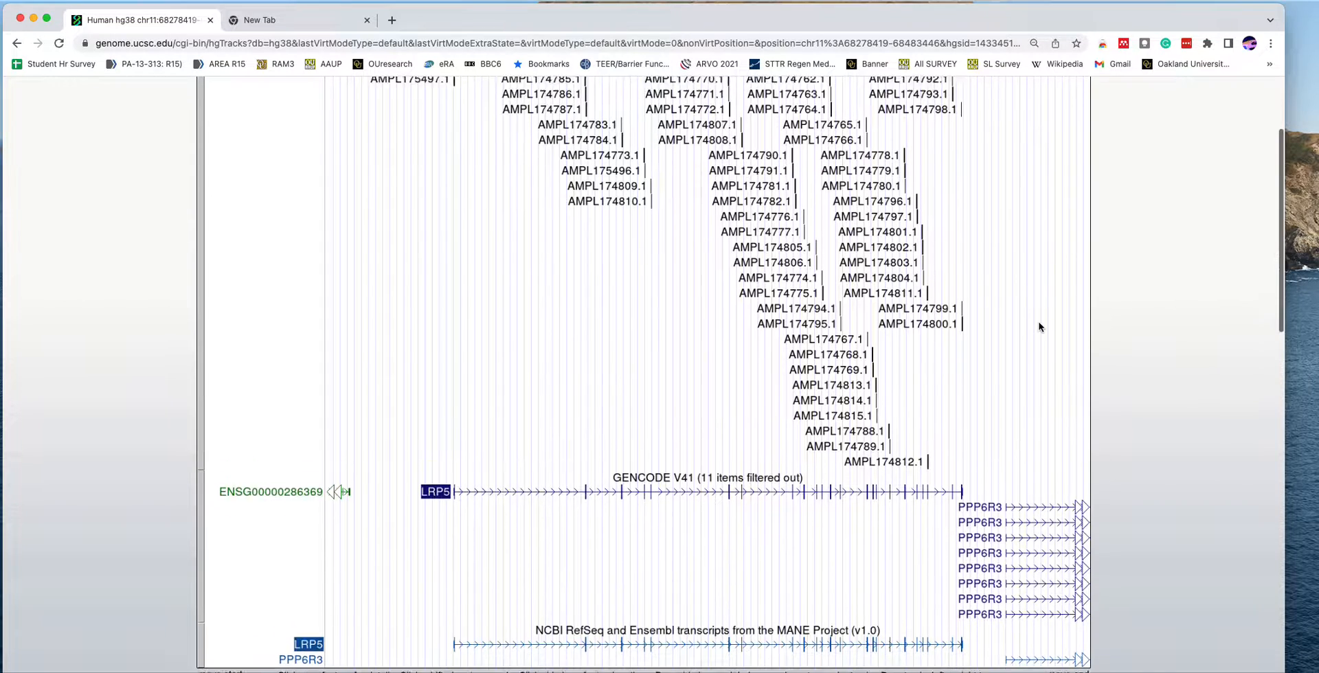
pyautogui.scroll(2, 1039, 327)
pyautogui.scroll(-3, 1037, 323)
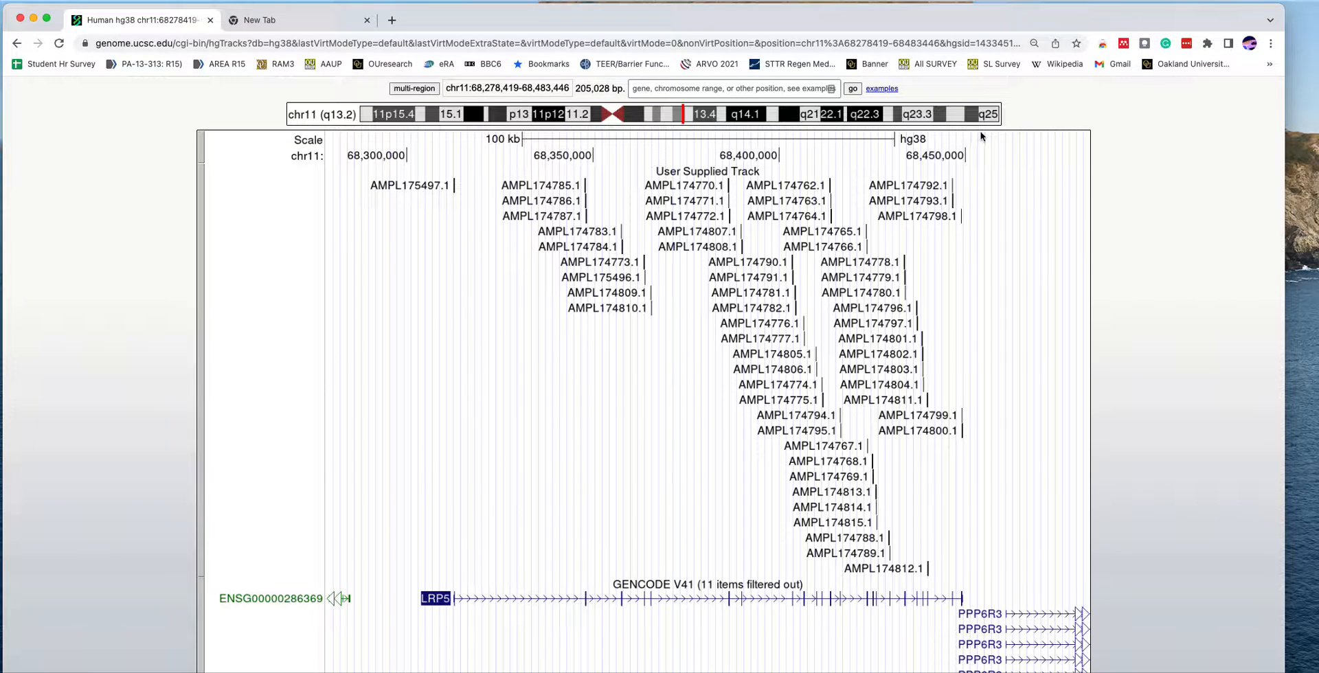
pyautogui.moveTo(980, 135); pyautogui.dragTo(365, 206)
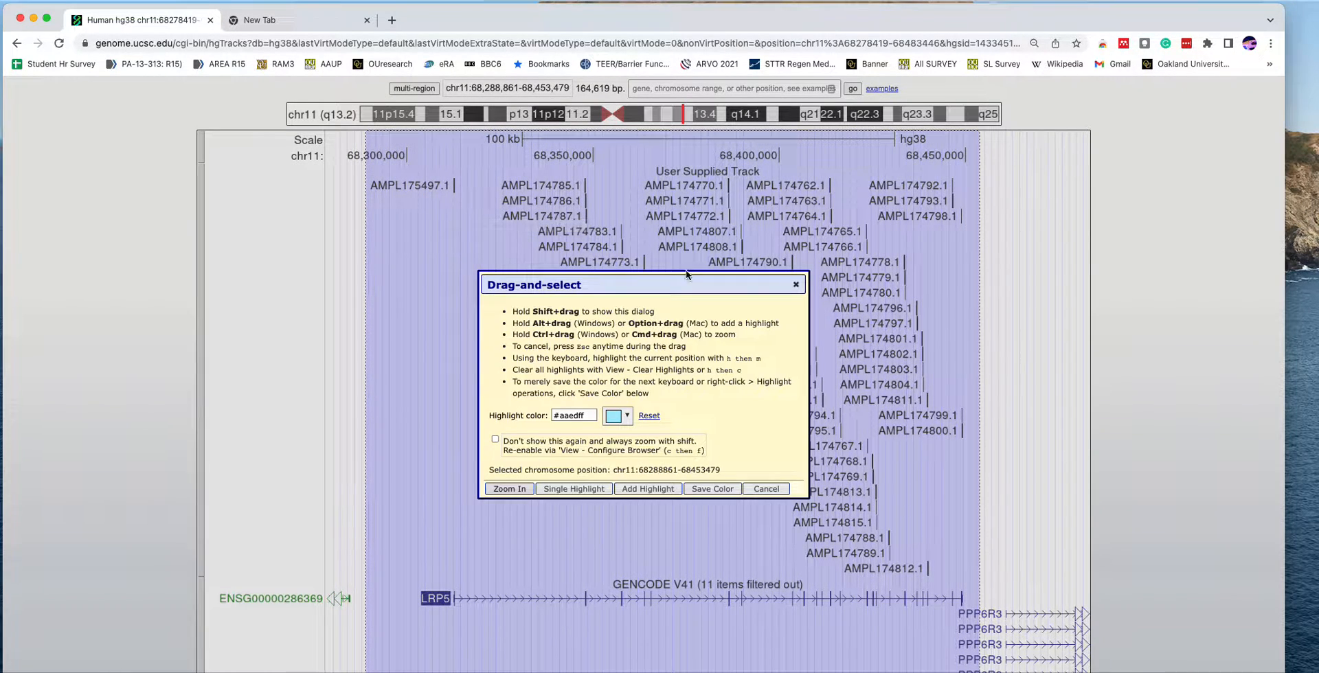
pyautogui.click(516, 490)
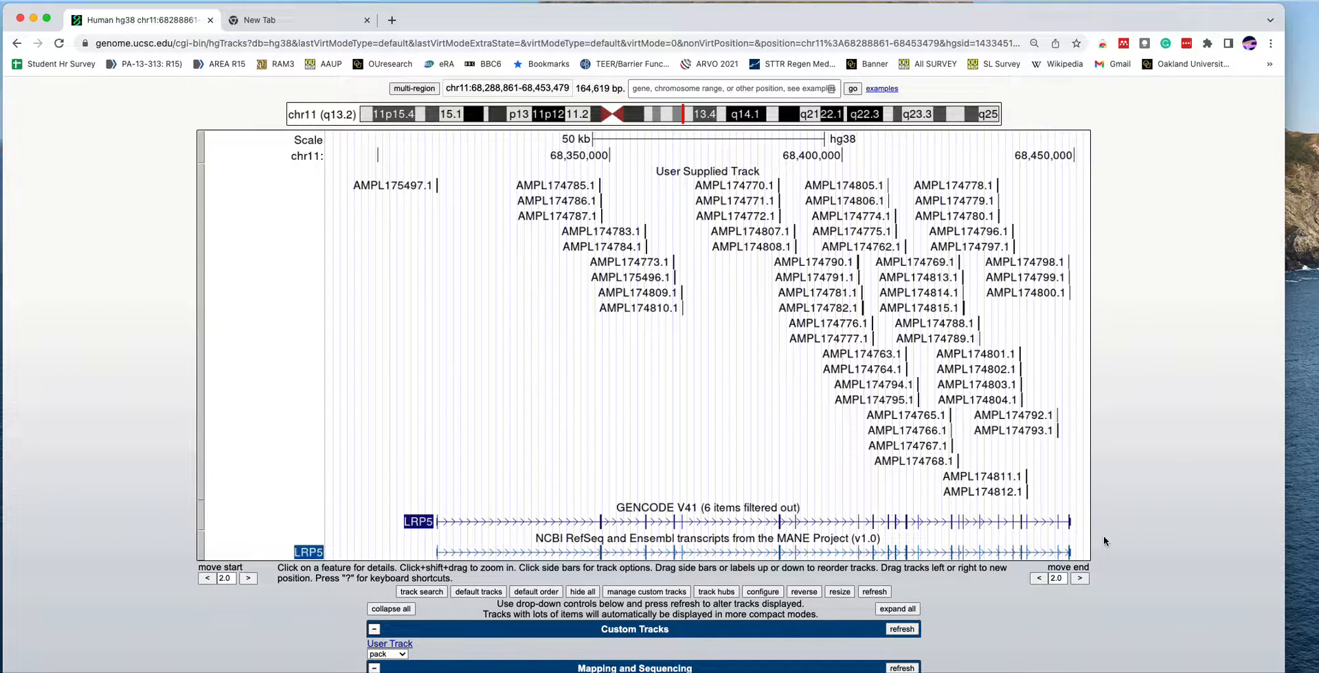
# - Set the GENCODE V41 gene track to hide
pyautogui.scroll(-5, 1104, 535)
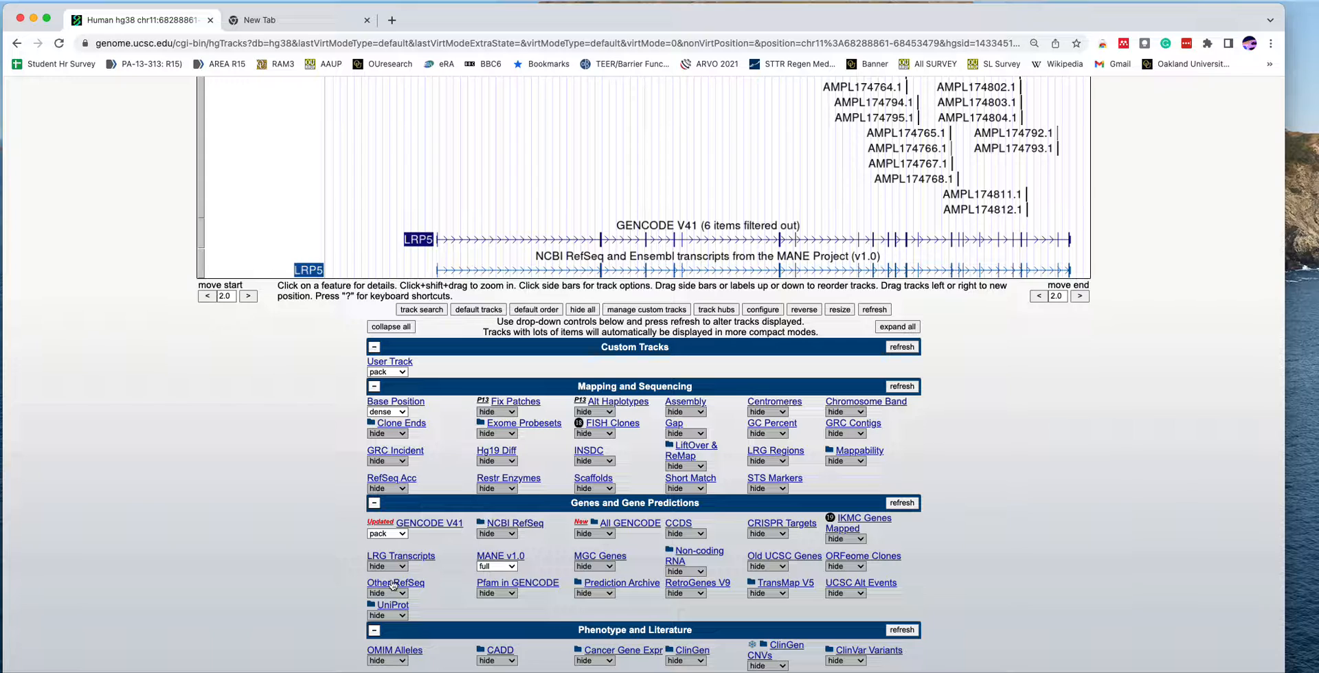
pyautogui.click(401, 535)
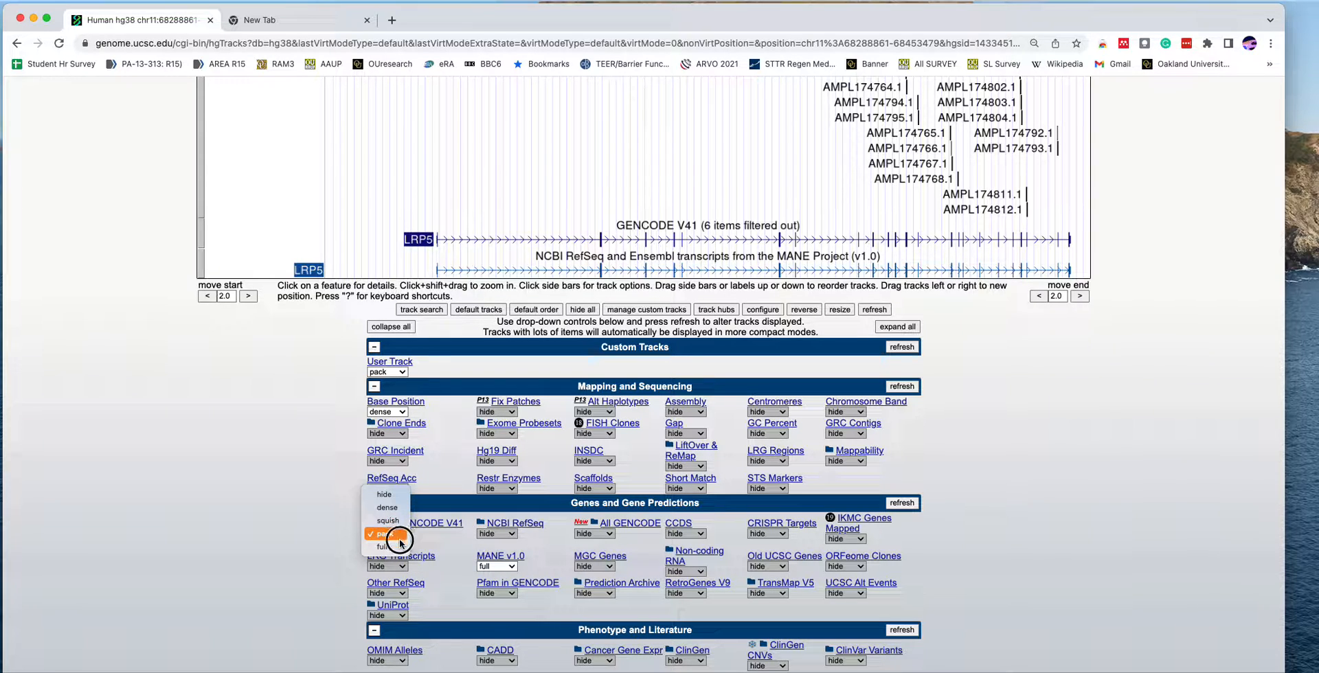
pyautogui.click(386, 495)
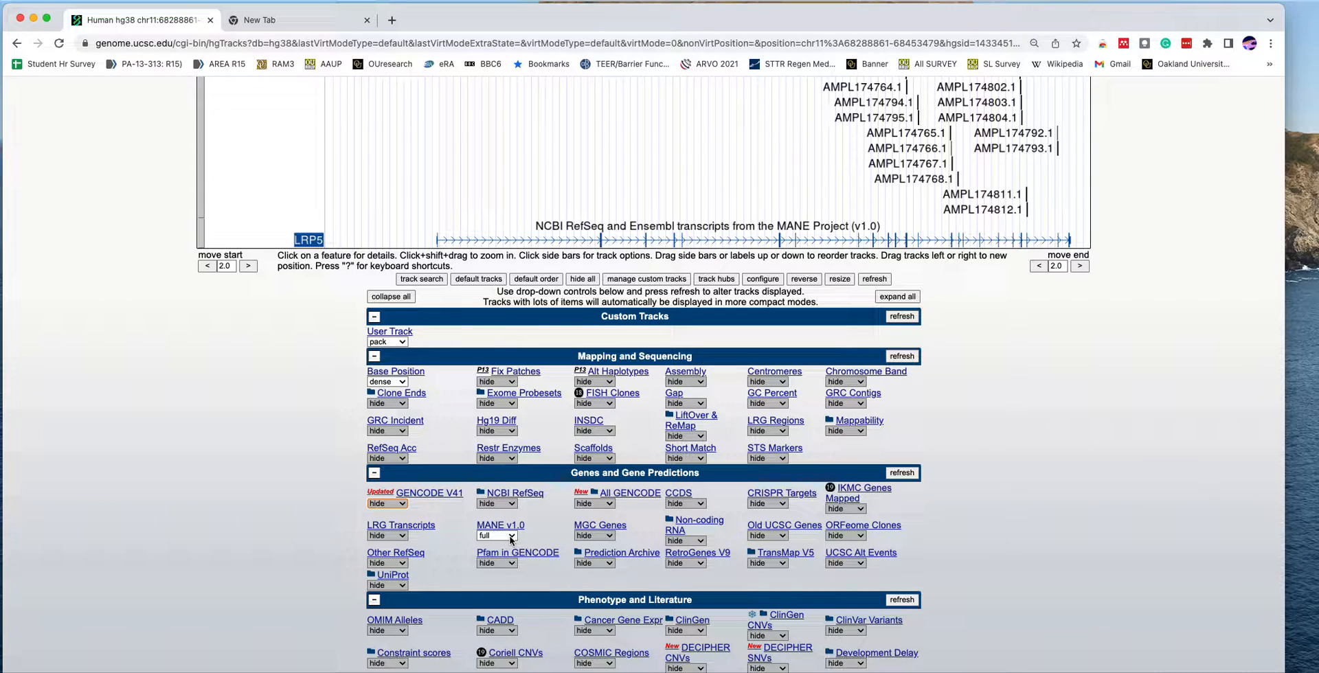
# - Set the custom User Track to full display, refresh the view and examine the individually listed amplicons down to the LRP5 transcript
pyautogui.scroll(4, 548, 507)
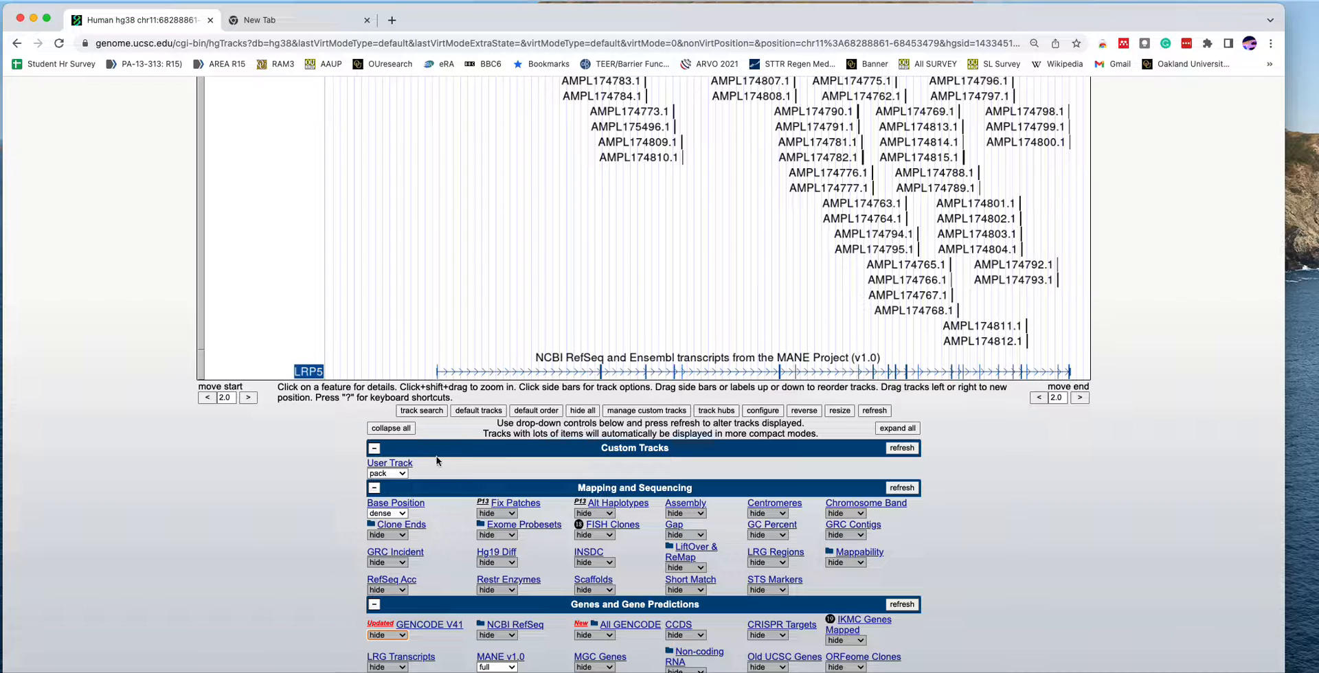
pyautogui.click(403, 474)
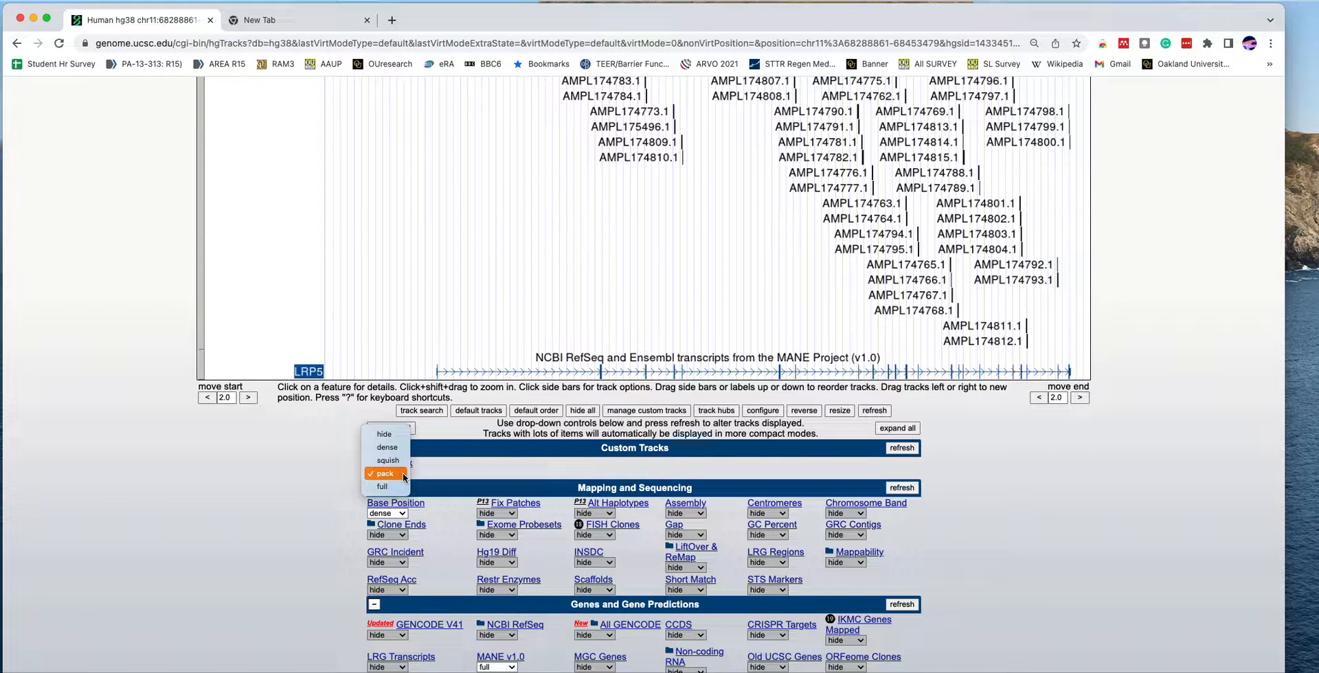
pyautogui.click(392, 486)
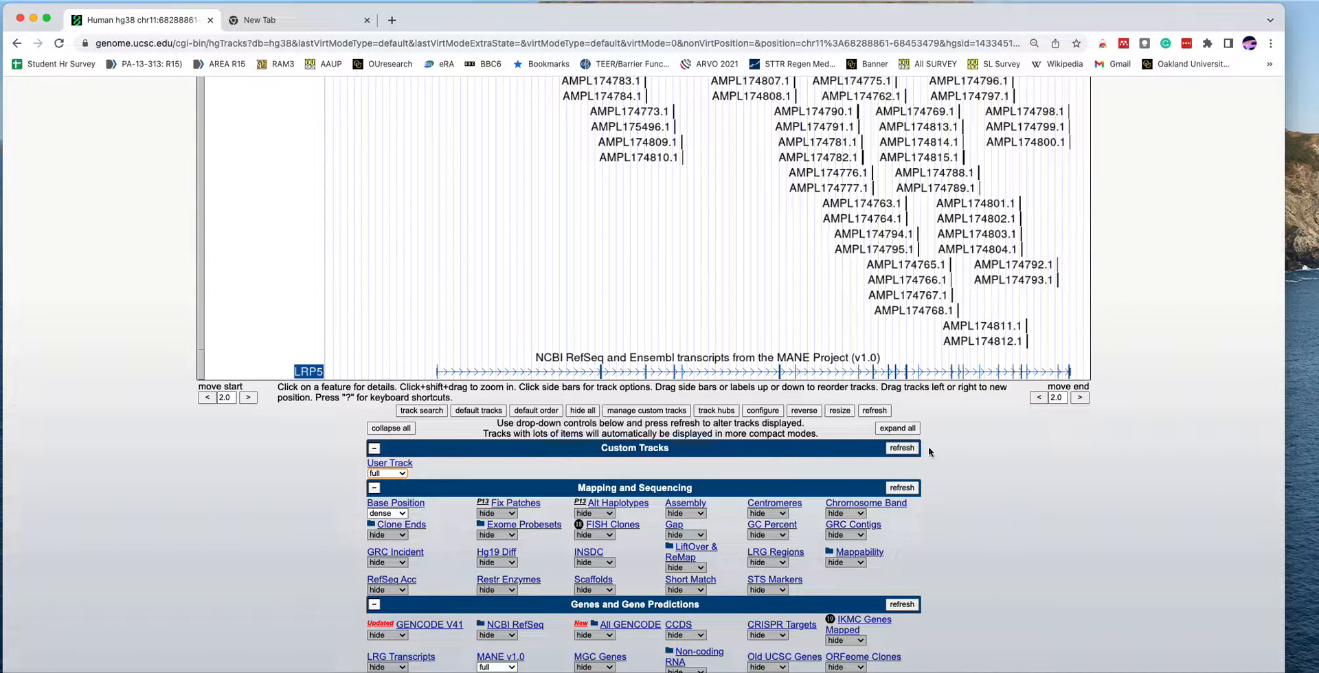
pyautogui.click(908, 449)
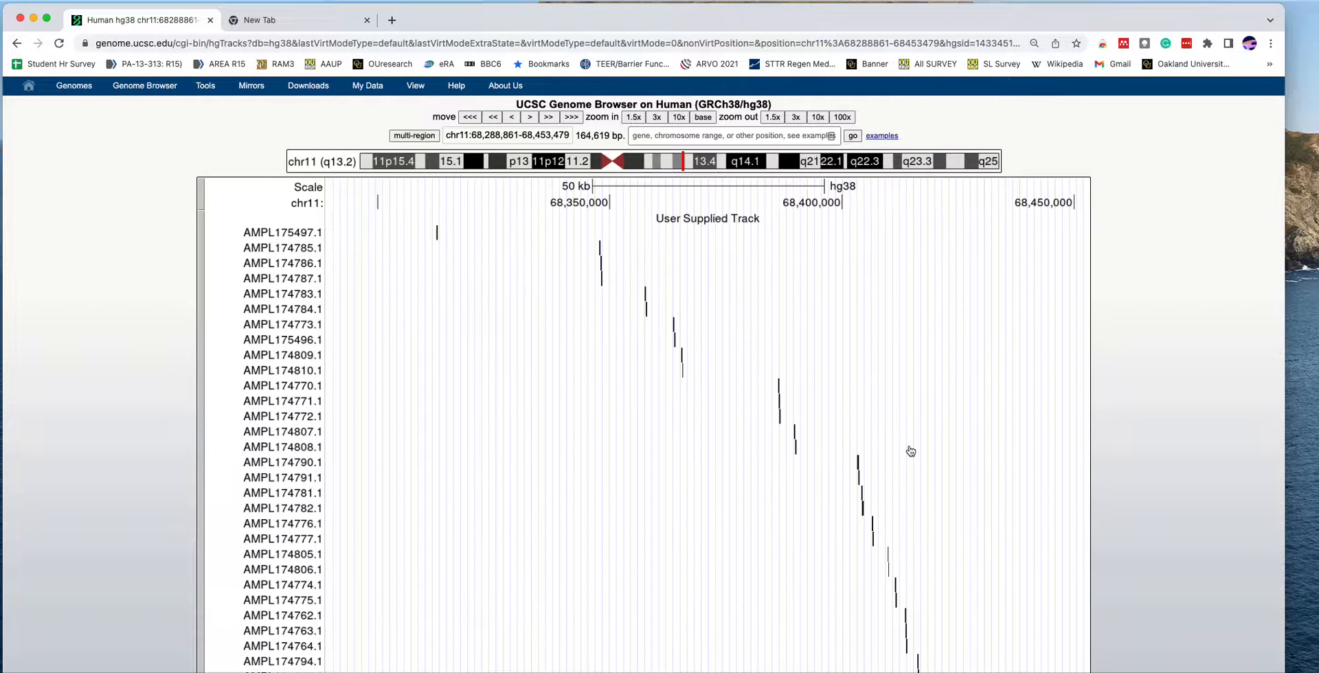
pyautogui.scroll(-2, 911, 451)
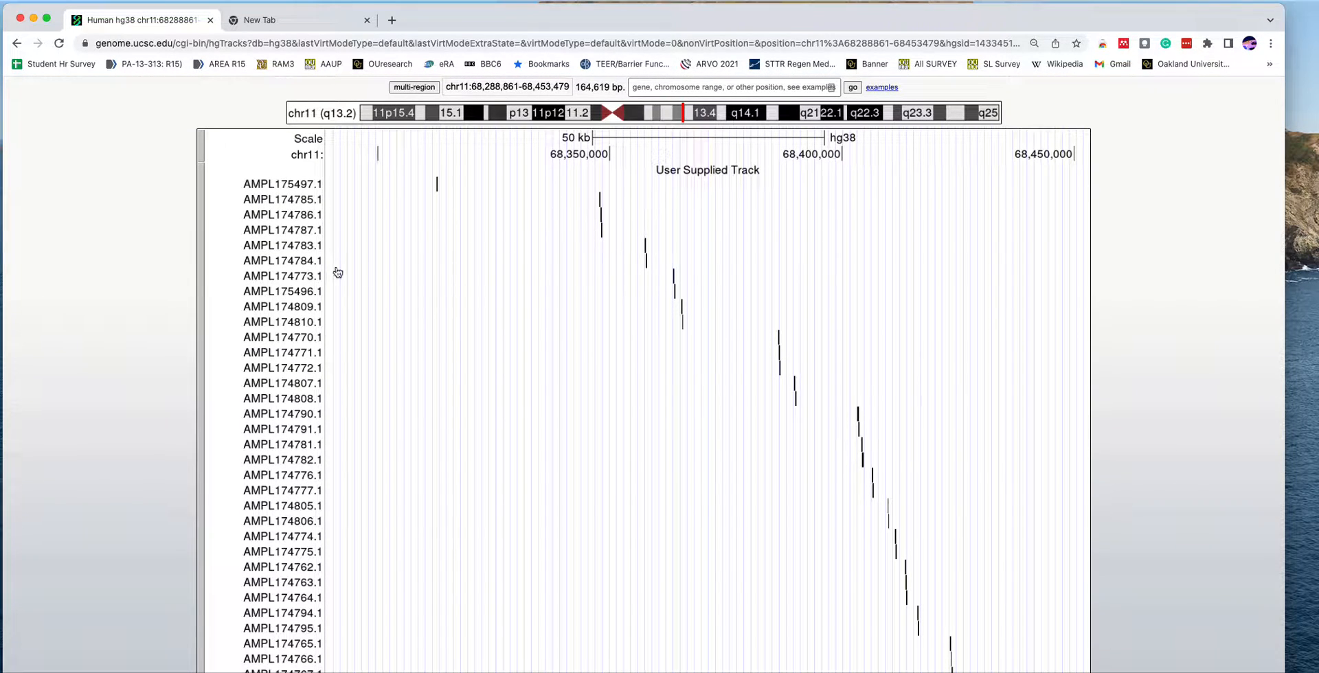
pyautogui.scroll(-10, 546, 430)
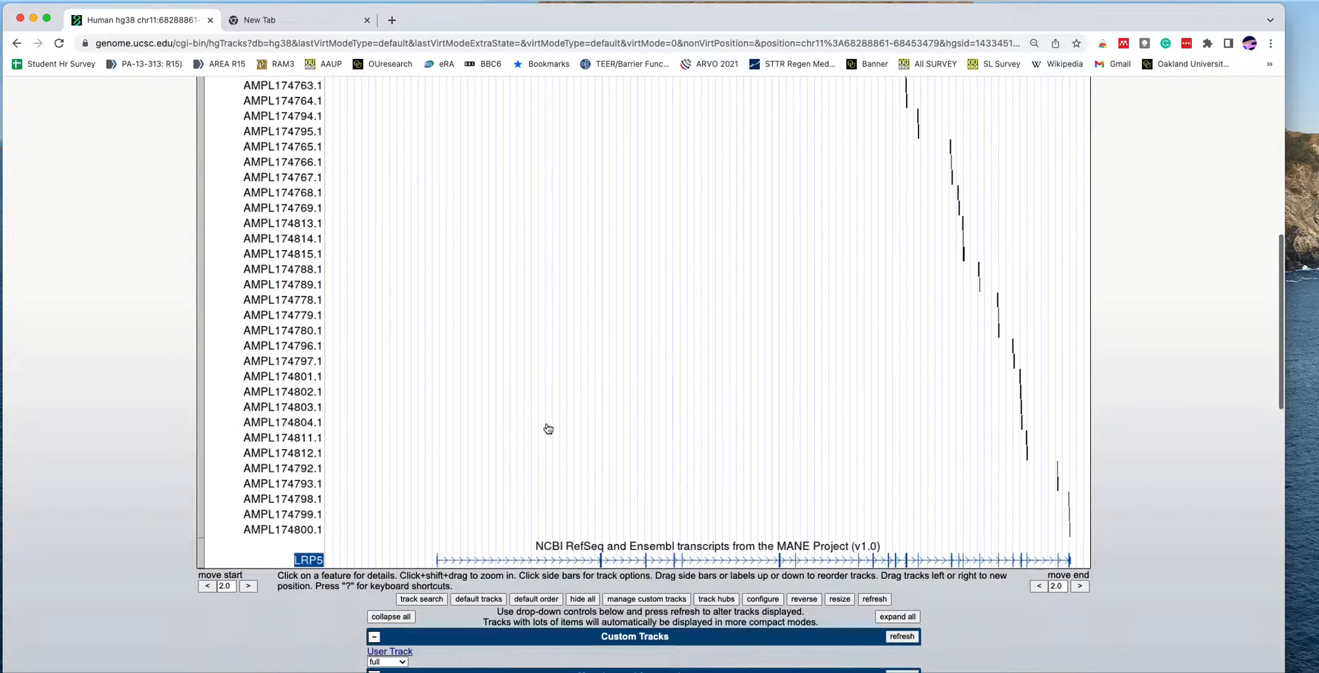
pyautogui.scroll(-2, 549, 429)
pyautogui.scroll(8, 548, 430)
pyautogui.scroll(-6, 548, 430)
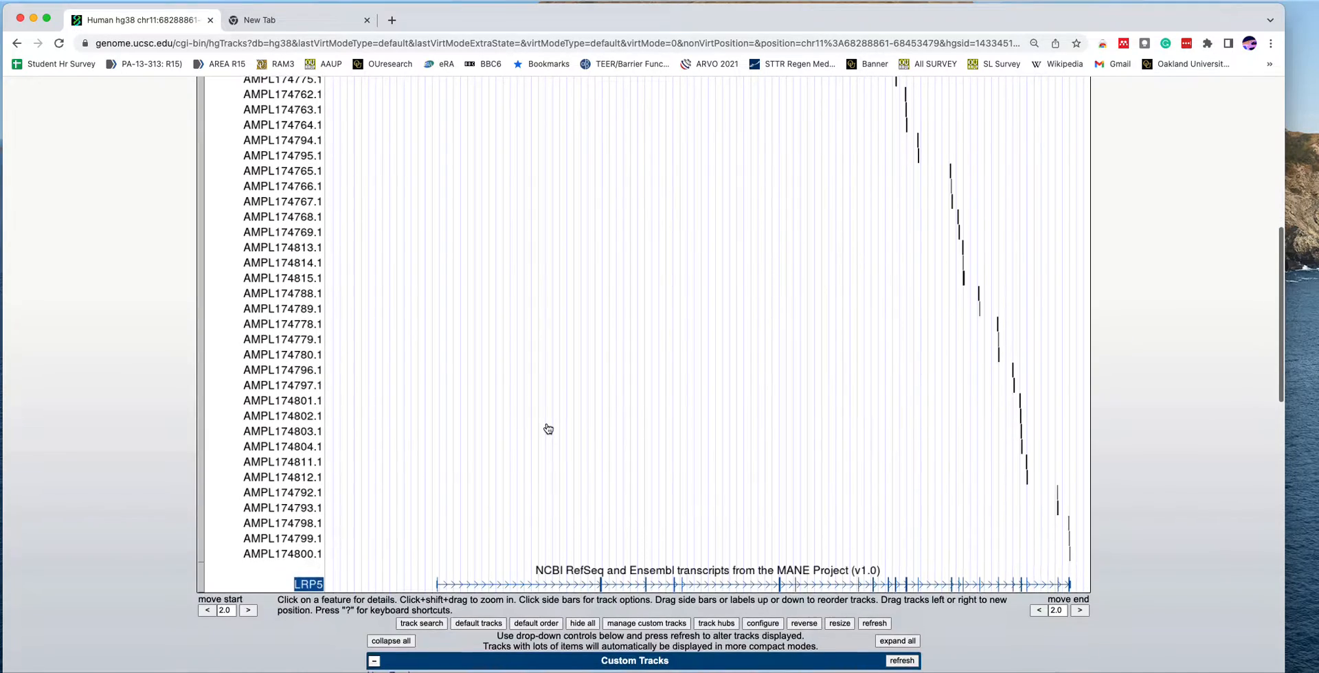
# - Set the custom User Track's display mode to pack and refresh the view
pyautogui.scroll(-5, 548, 429)
pyautogui.click(405, 463)
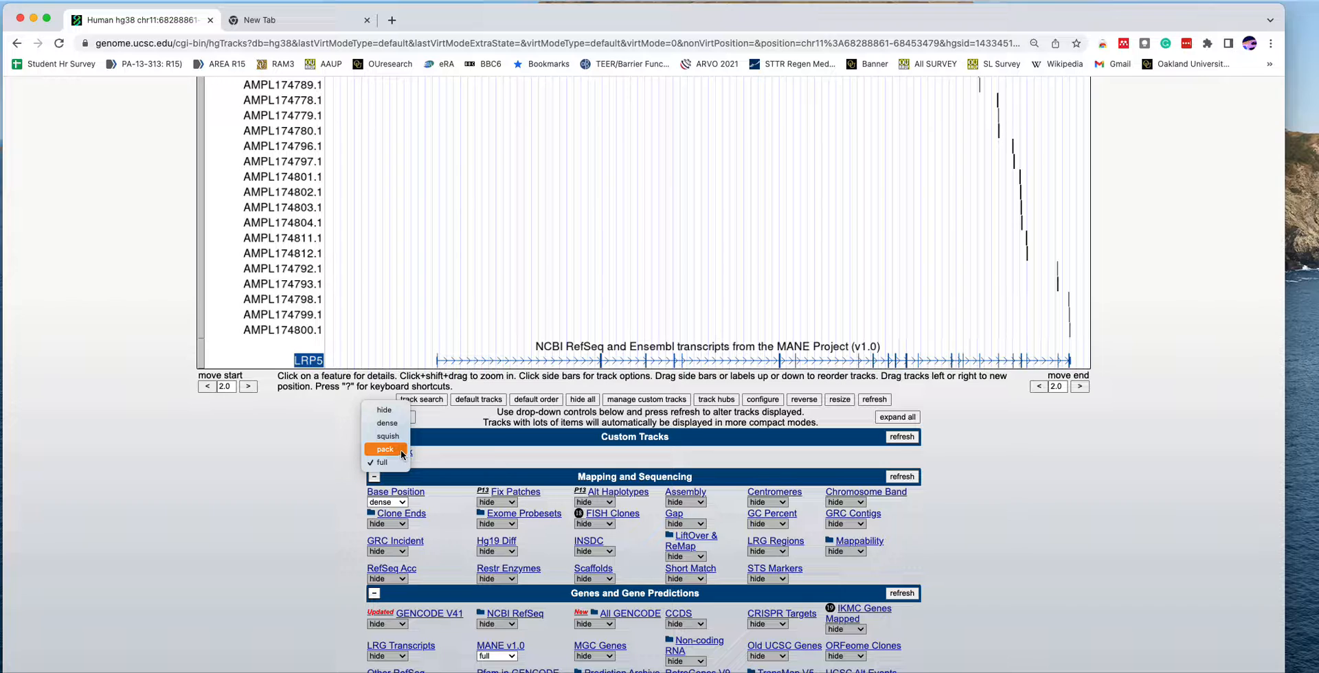
pyautogui.click(402, 450)
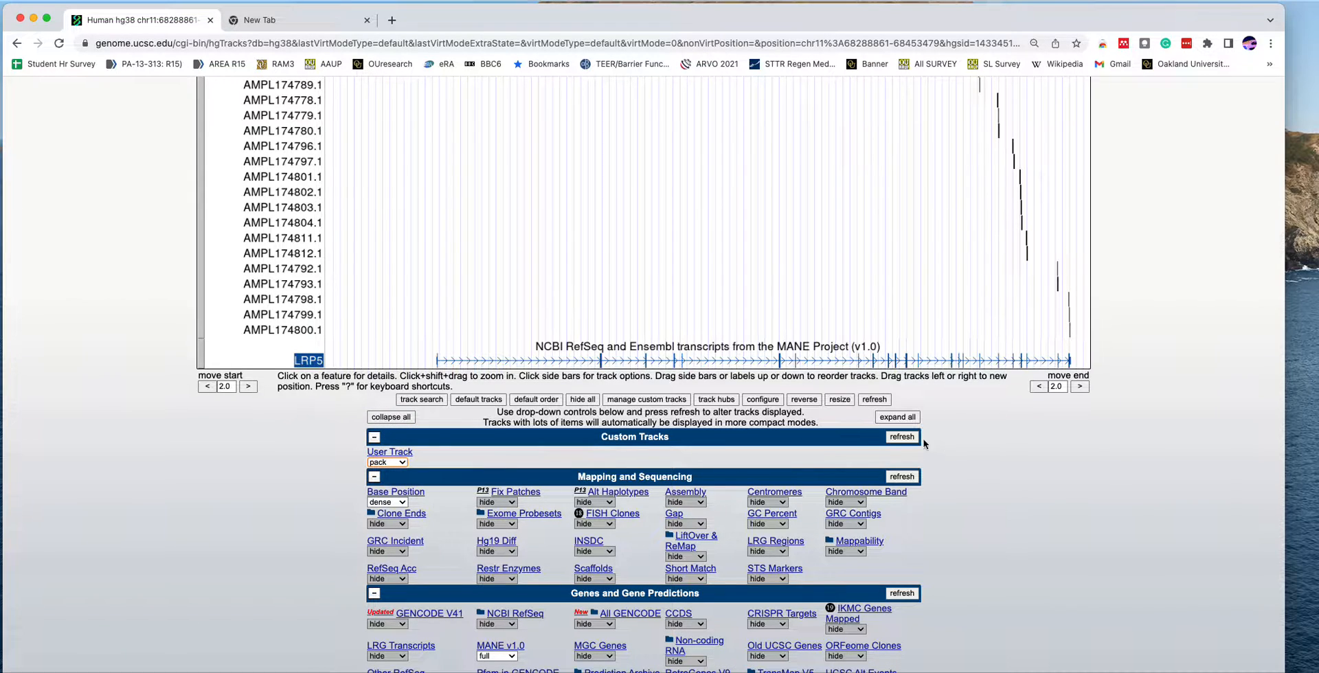
pyautogui.click(900, 437)
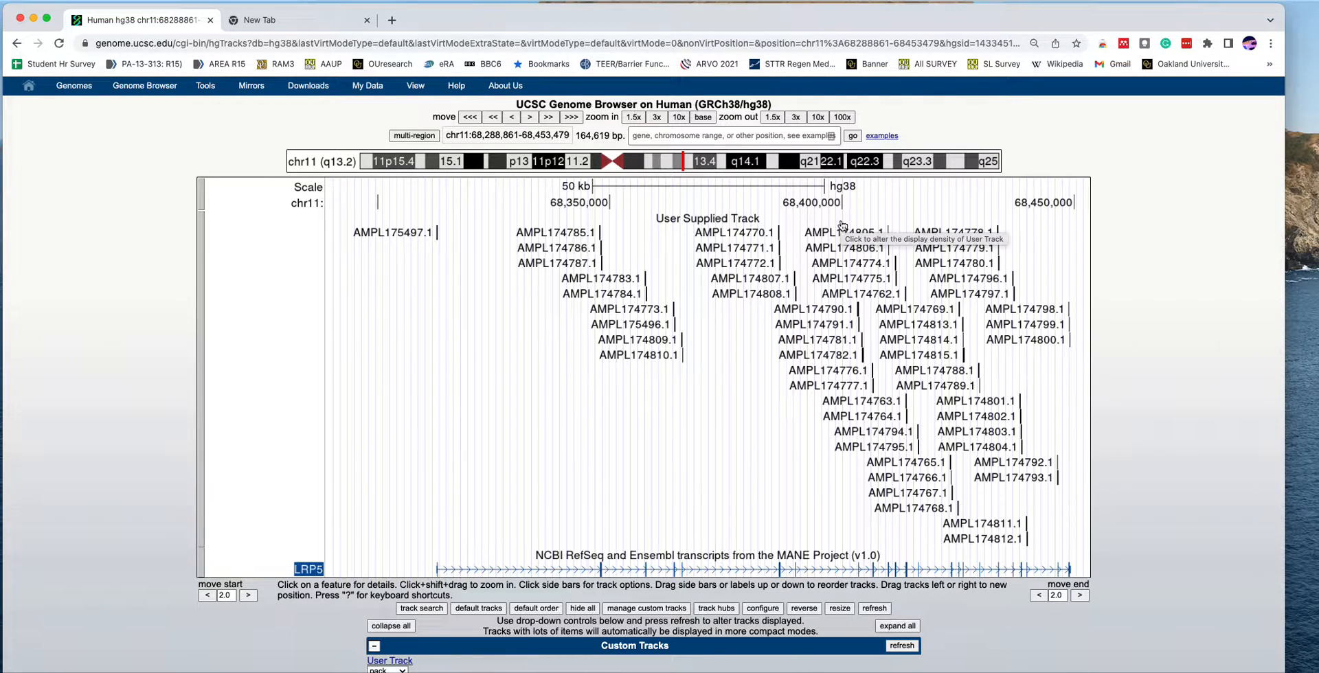
# - Choose 291247A.targets.bed as the upload file for a new custom track, and return to the genome view without submitting it
pyautogui.scroll(-1, 693, 453)
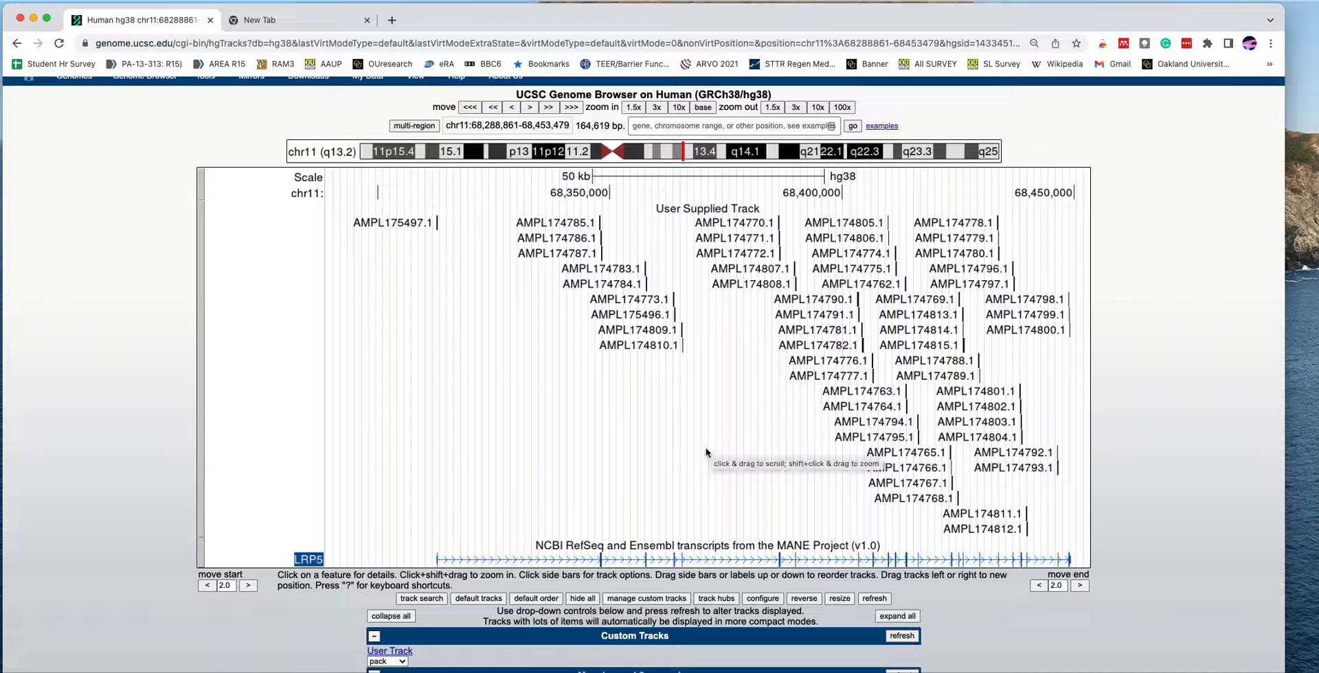
pyautogui.click(639, 599)
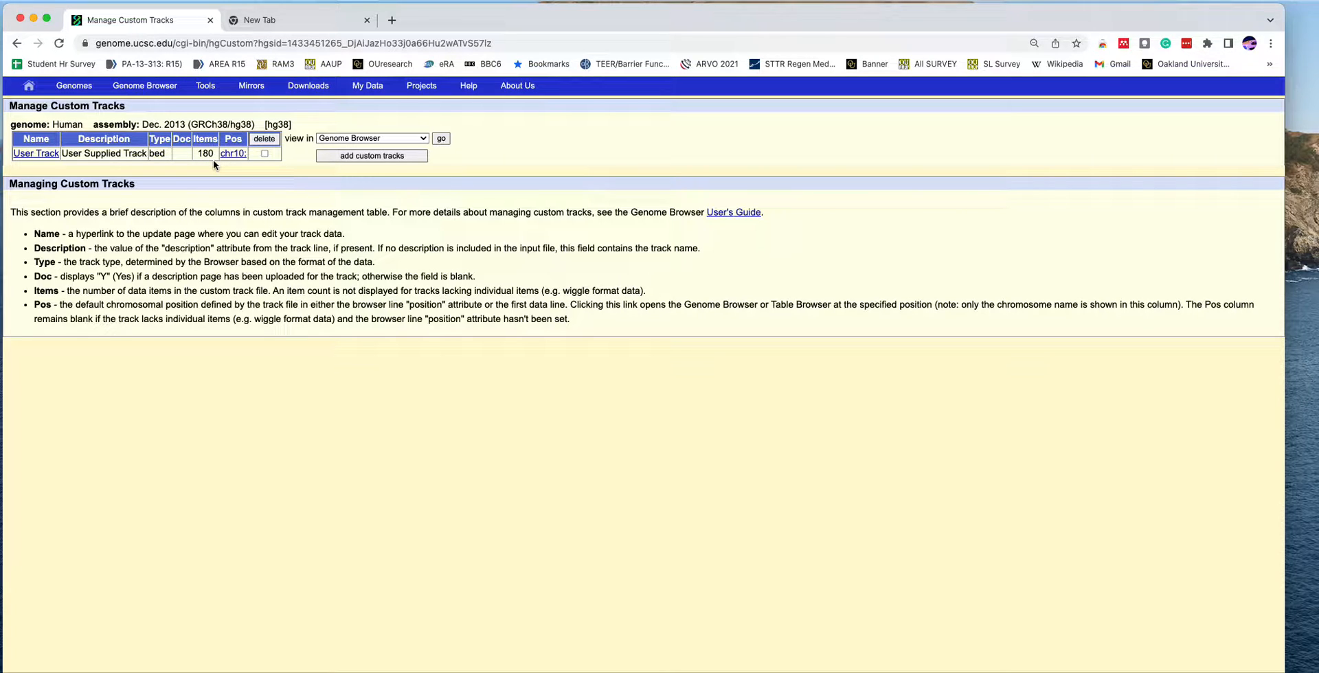
pyautogui.click(348, 155)
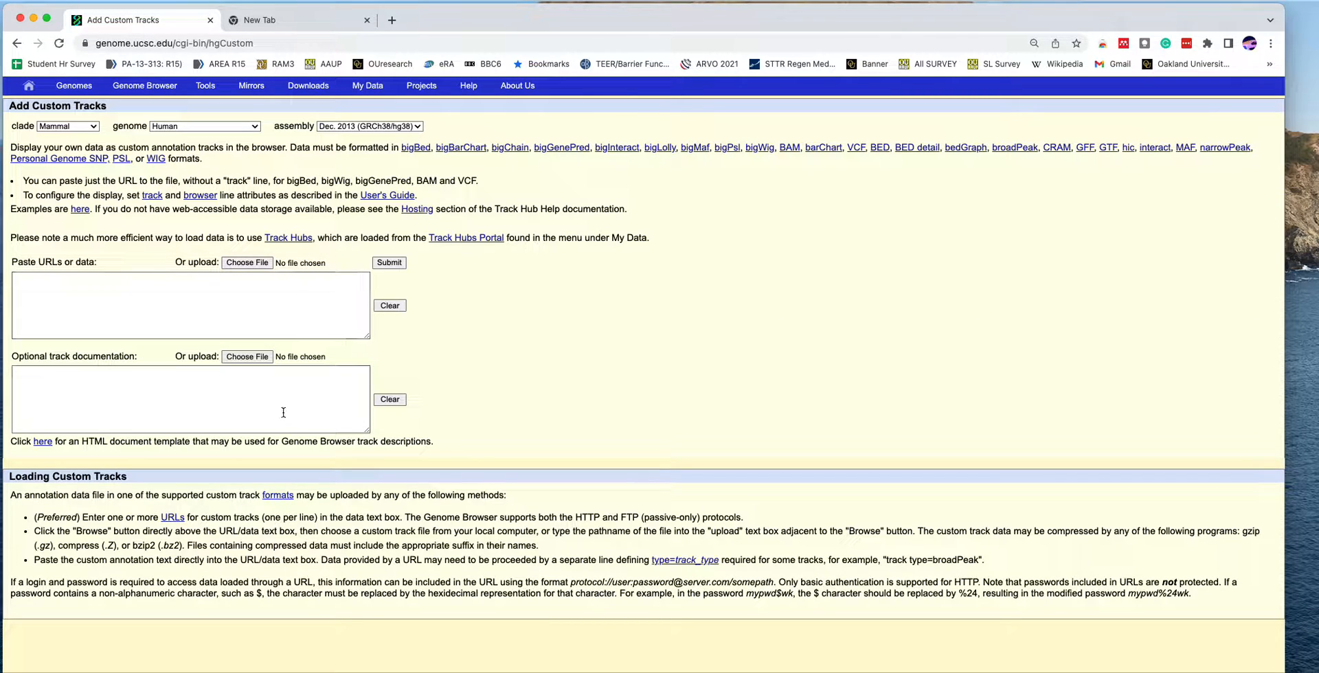
pyautogui.click(256, 264)
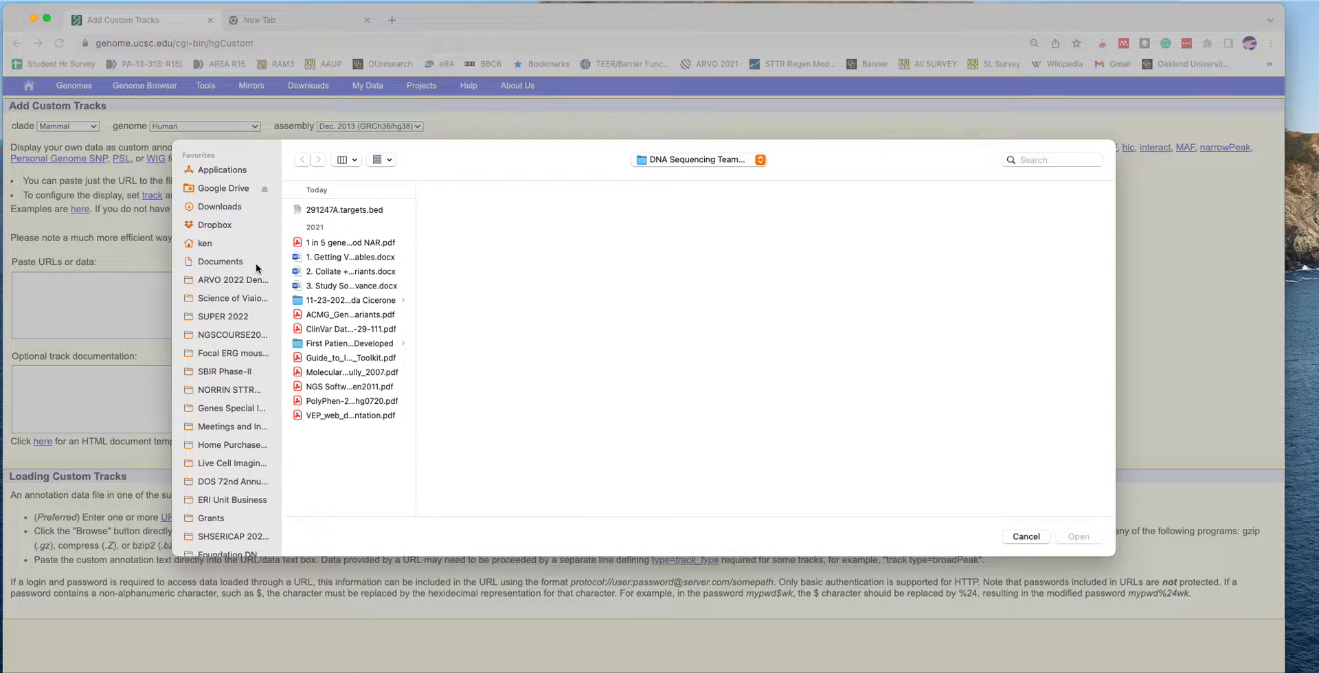
pyautogui.click(371, 210)
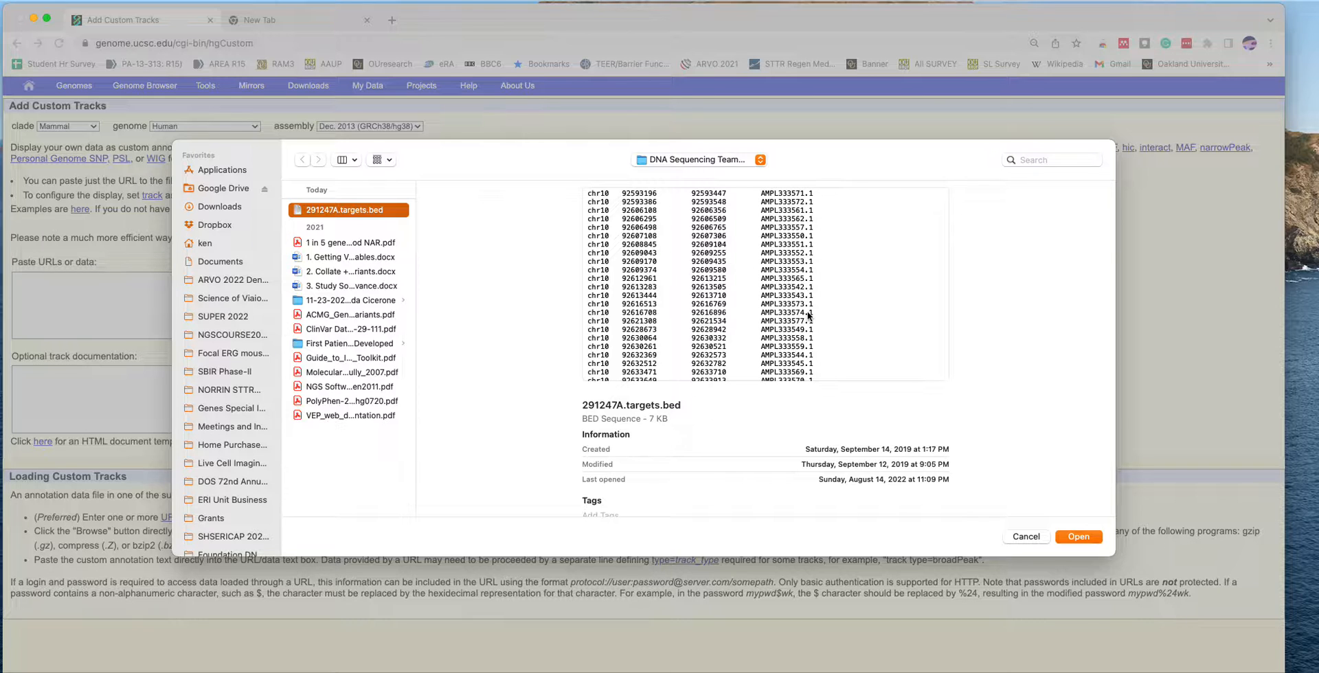
pyautogui.click(1076, 538)
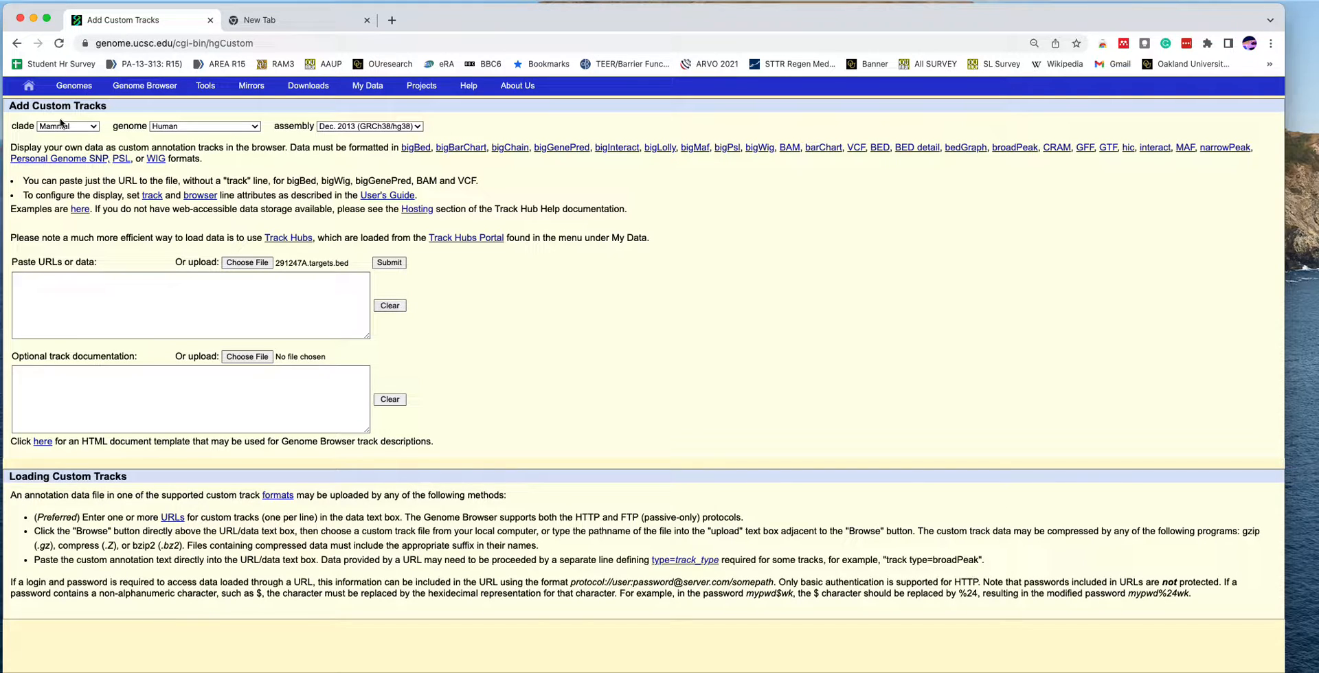
pyautogui.click(17, 45)
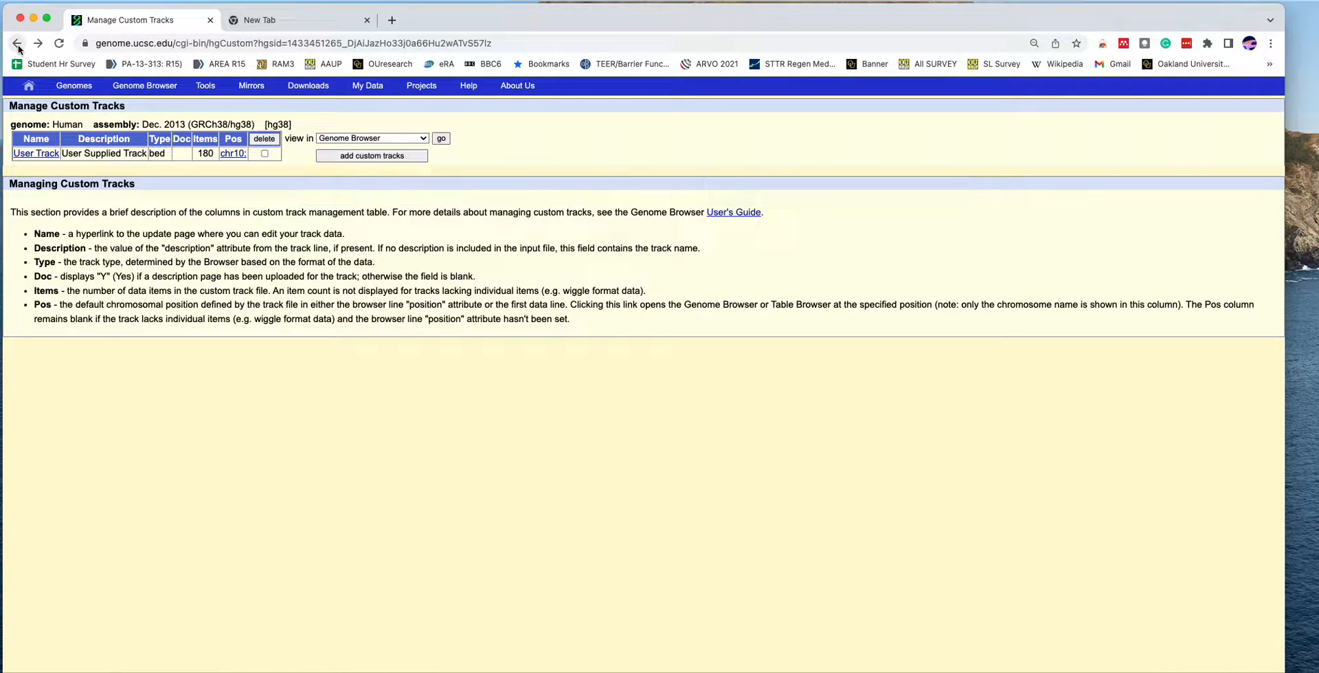
pyautogui.click(17, 45)
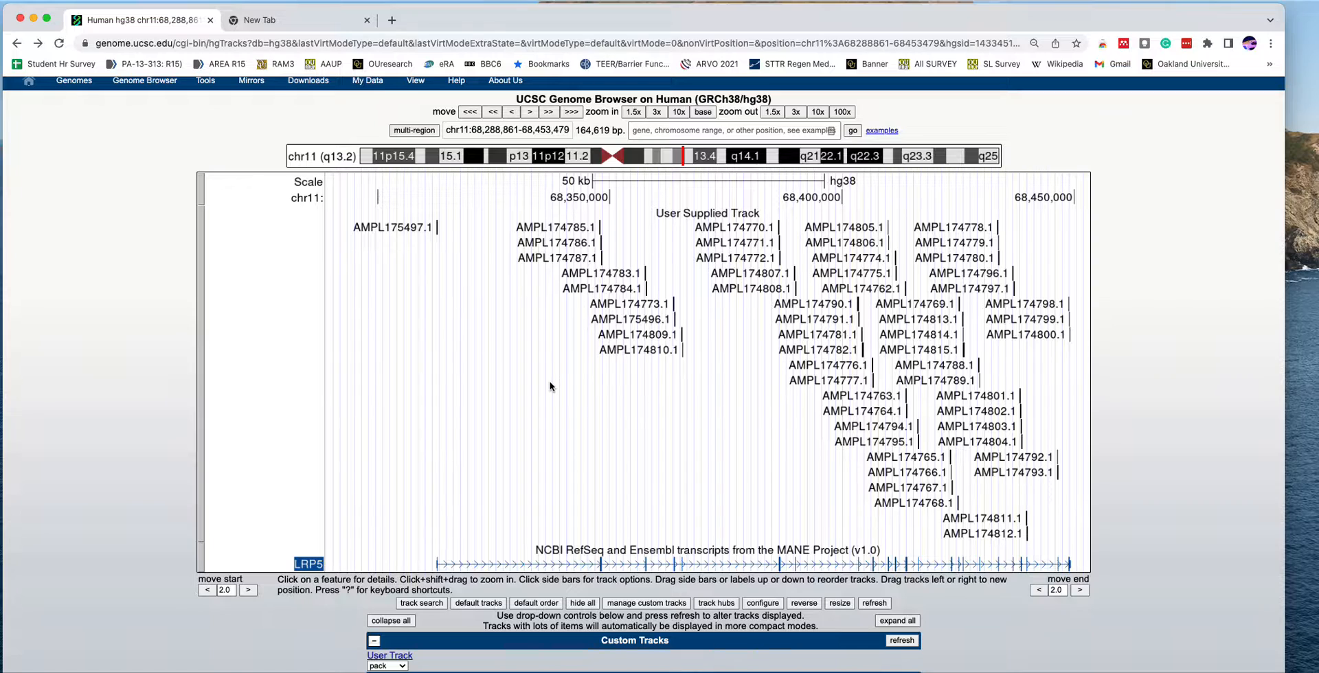
# - Open the image configuration settings, check the text size choices and submit the page
pyautogui.scroll(-3, 550, 385)
pyautogui.scroll(2, 549, 385)
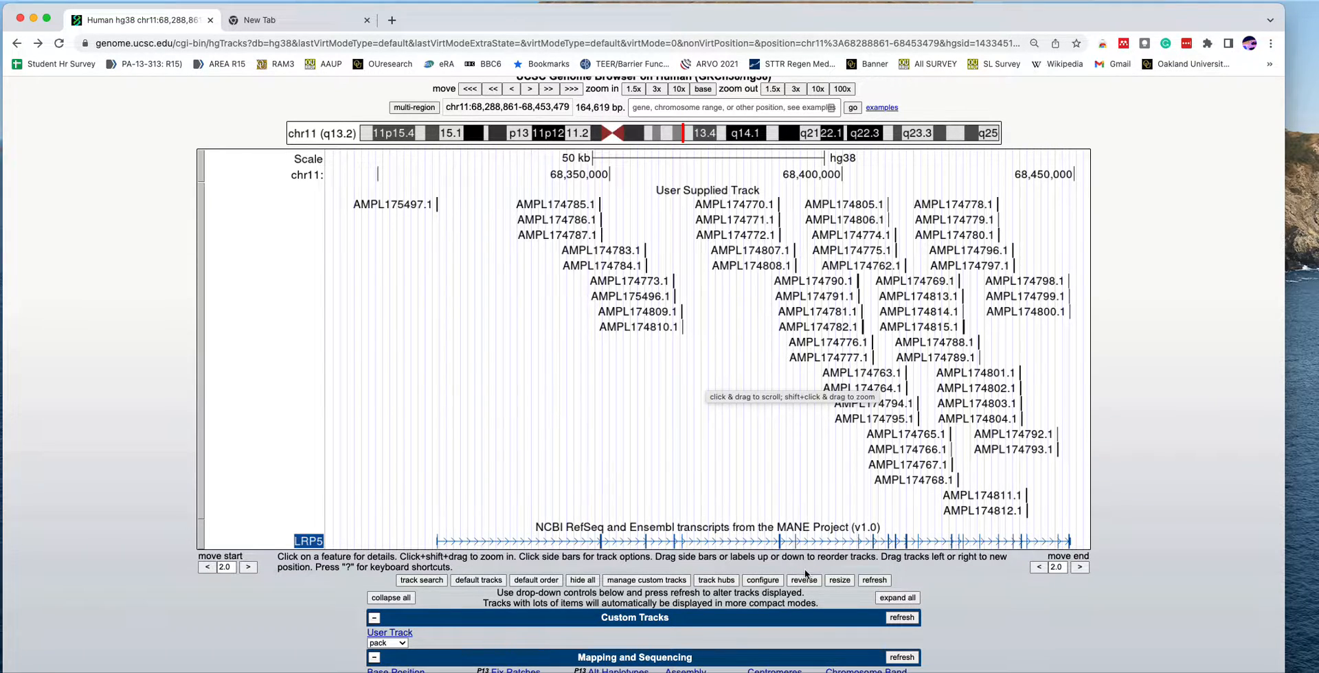
pyautogui.scroll(-3, 764, 583)
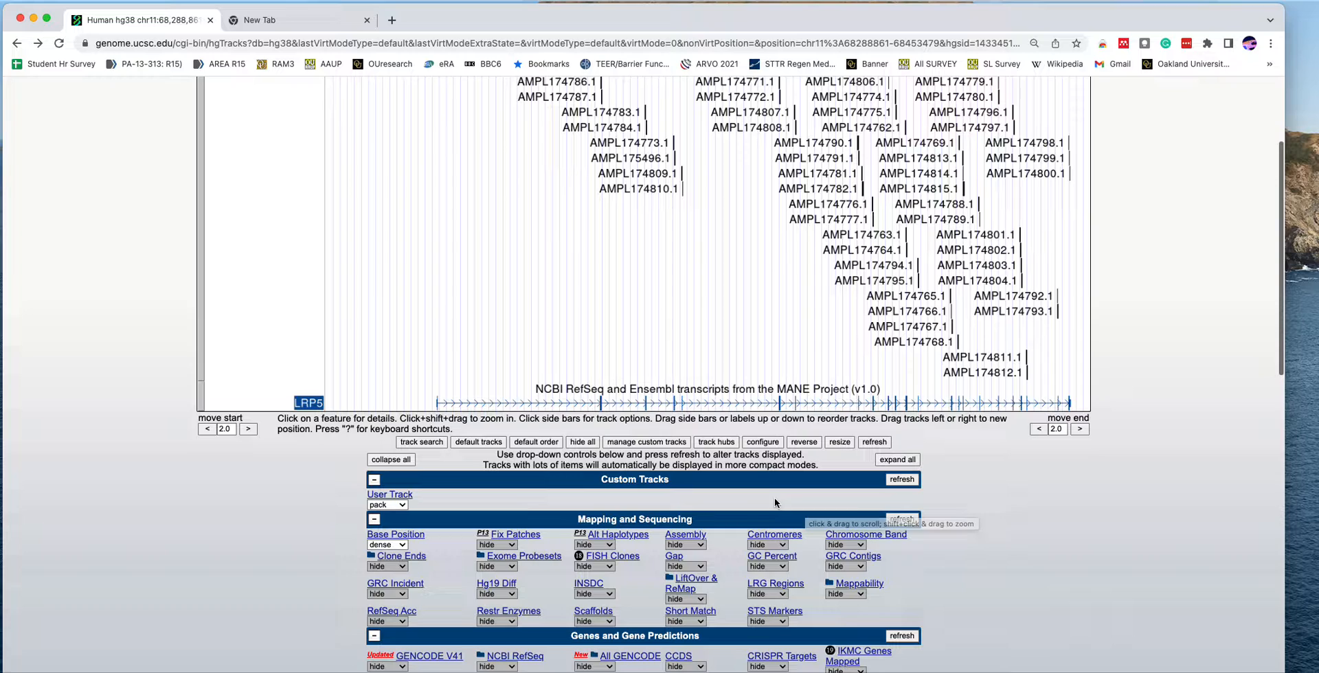
pyautogui.click(764, 443)
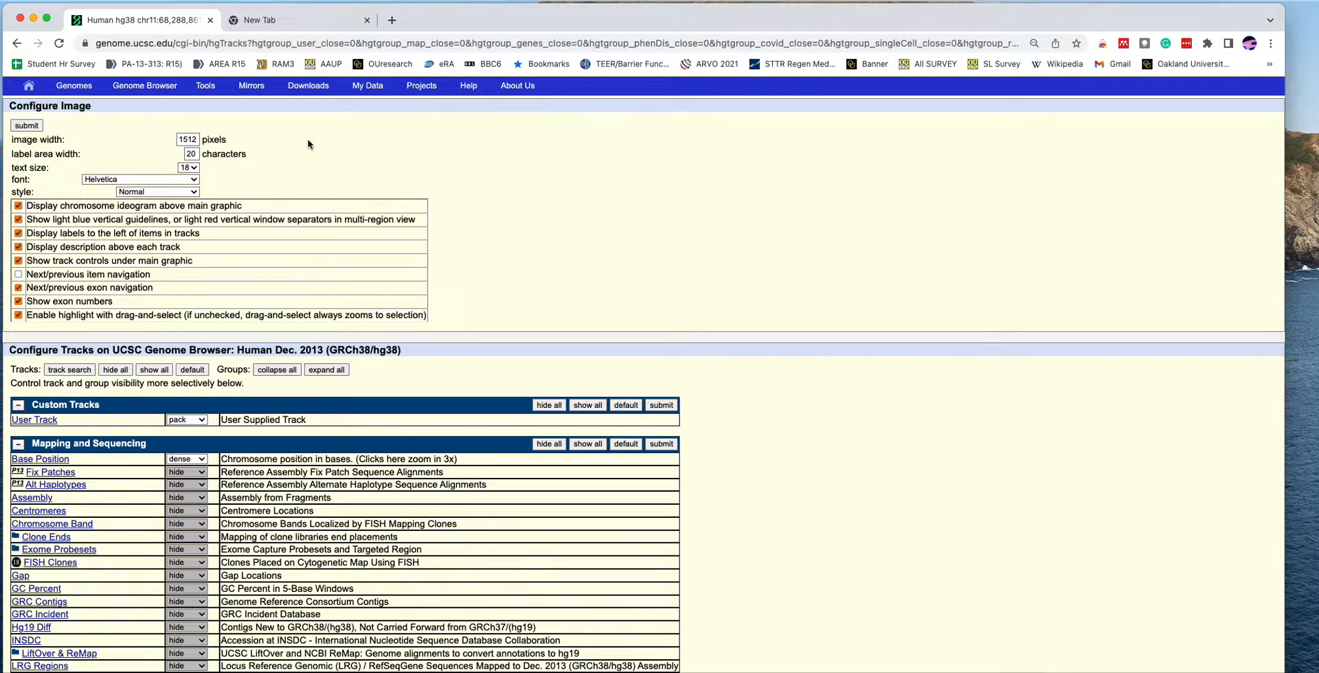
pyautogui.click(195, 172)
pyautogui.click(196, 171)
pyautogui.click(27, 126)
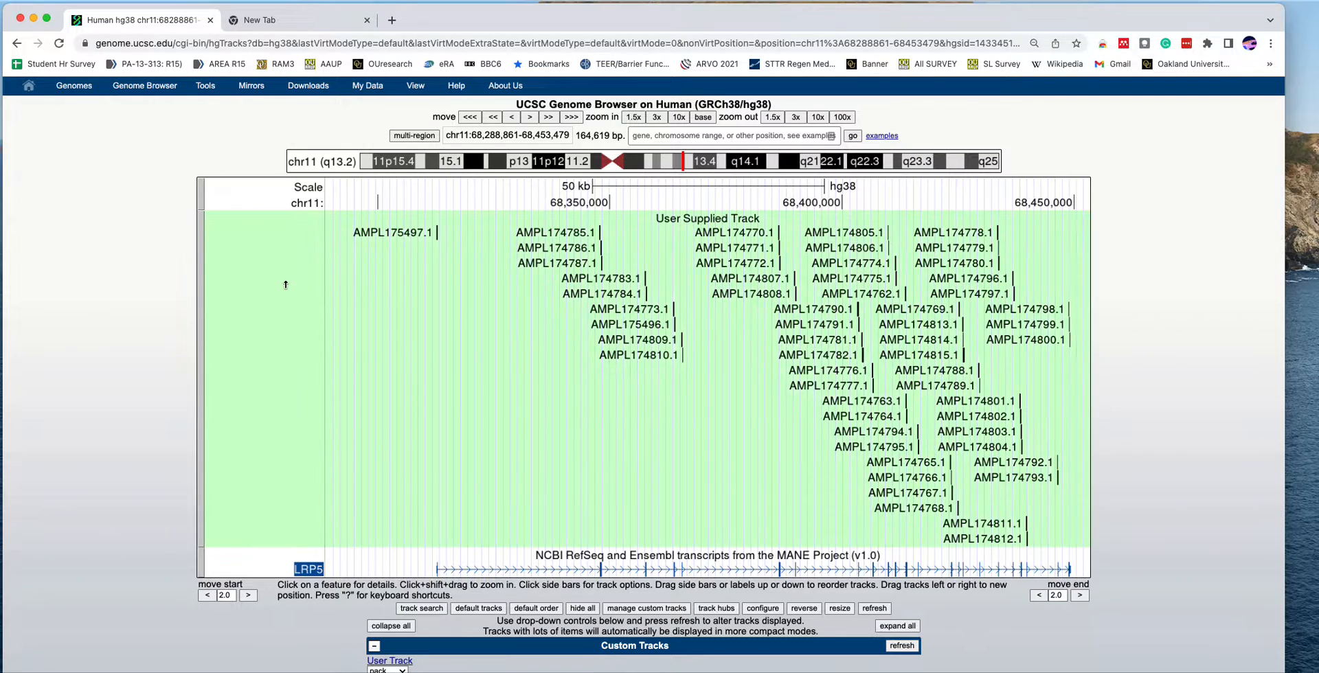
# - Examine the LRP5 amplicon display and the track groups from Custom Tracks down to Phenotype and Literature
pyautogui.scroll(-5, 191, 558)
pyautogui.scroll(3, 191, 559)
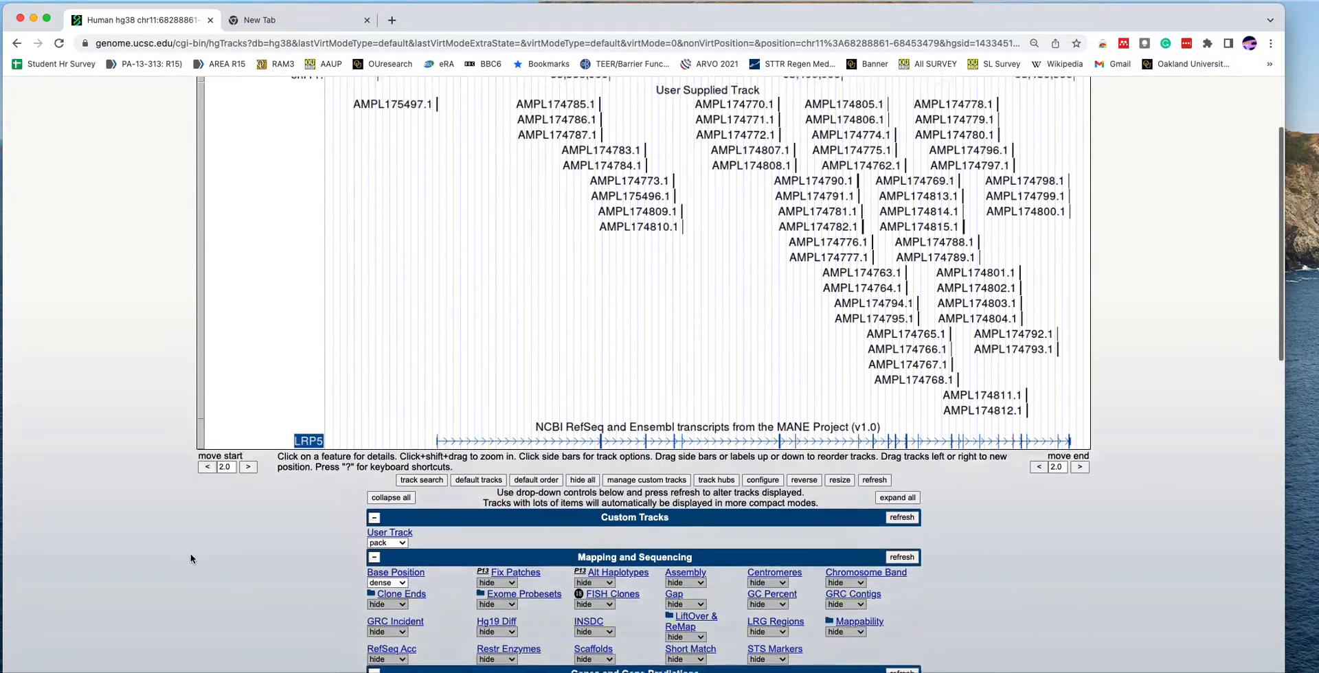
pyautogui.scroll(-1, 191, 559)
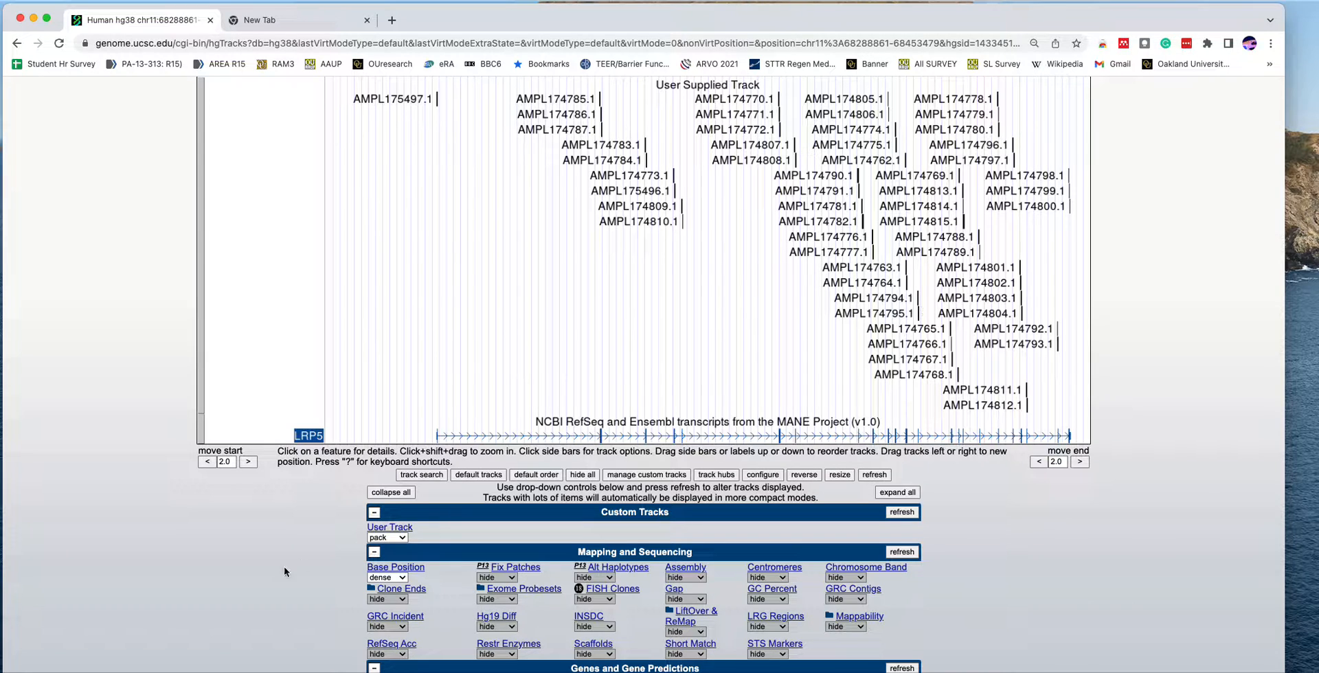
pyautogui.scroll(-2, 270, 599)
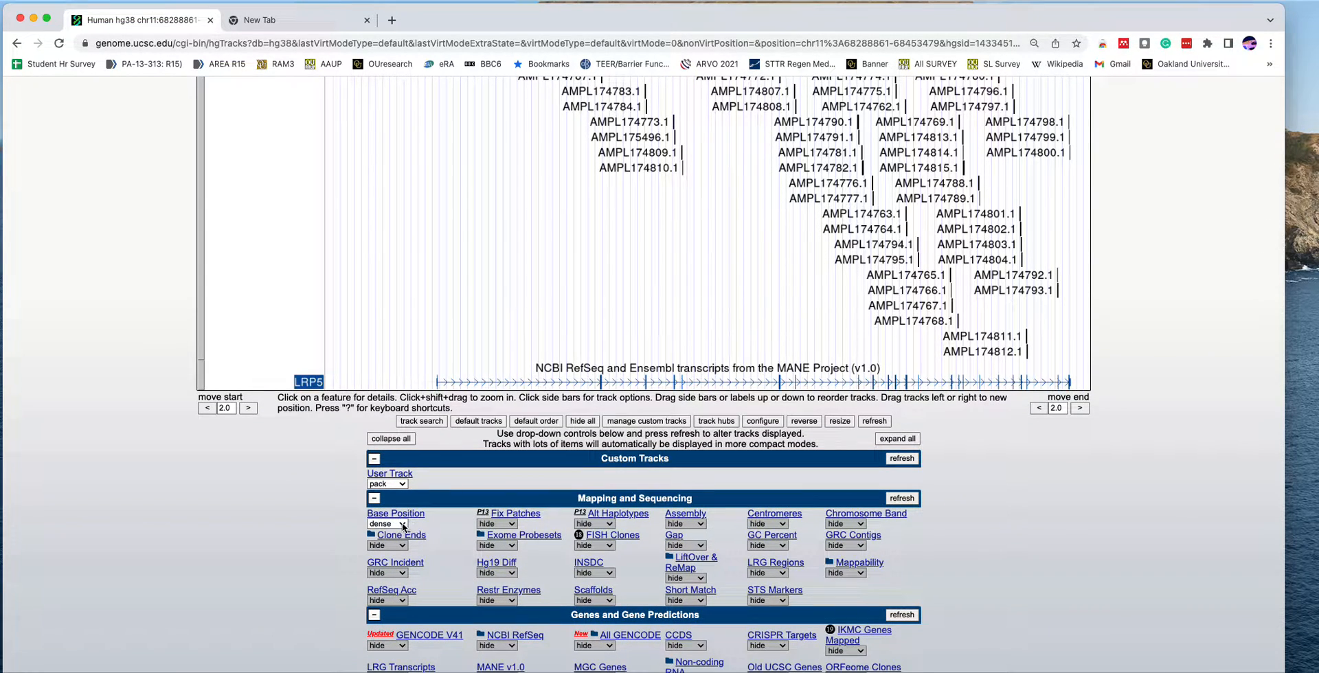
pyautogui.scroll(5, 438, 330)
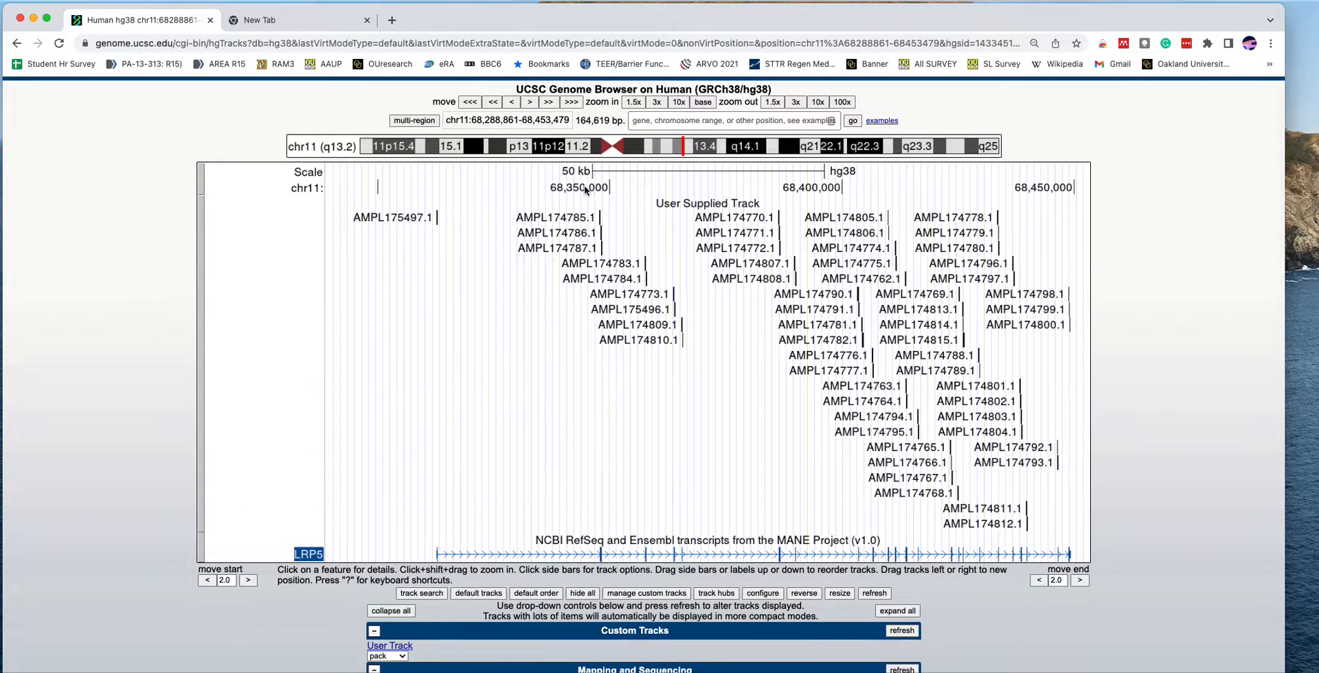
pyautogui.scroll(-4, 258, 656)
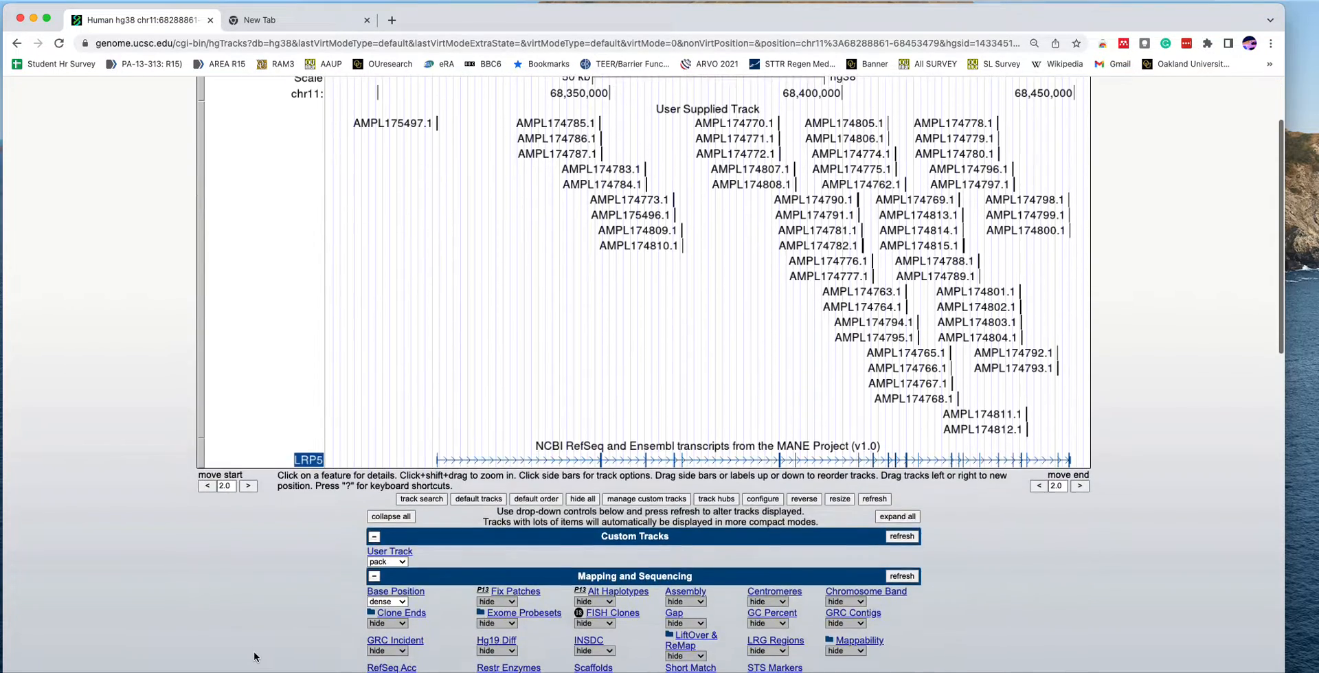
pyautogui.scroll(-2, 263, 616)
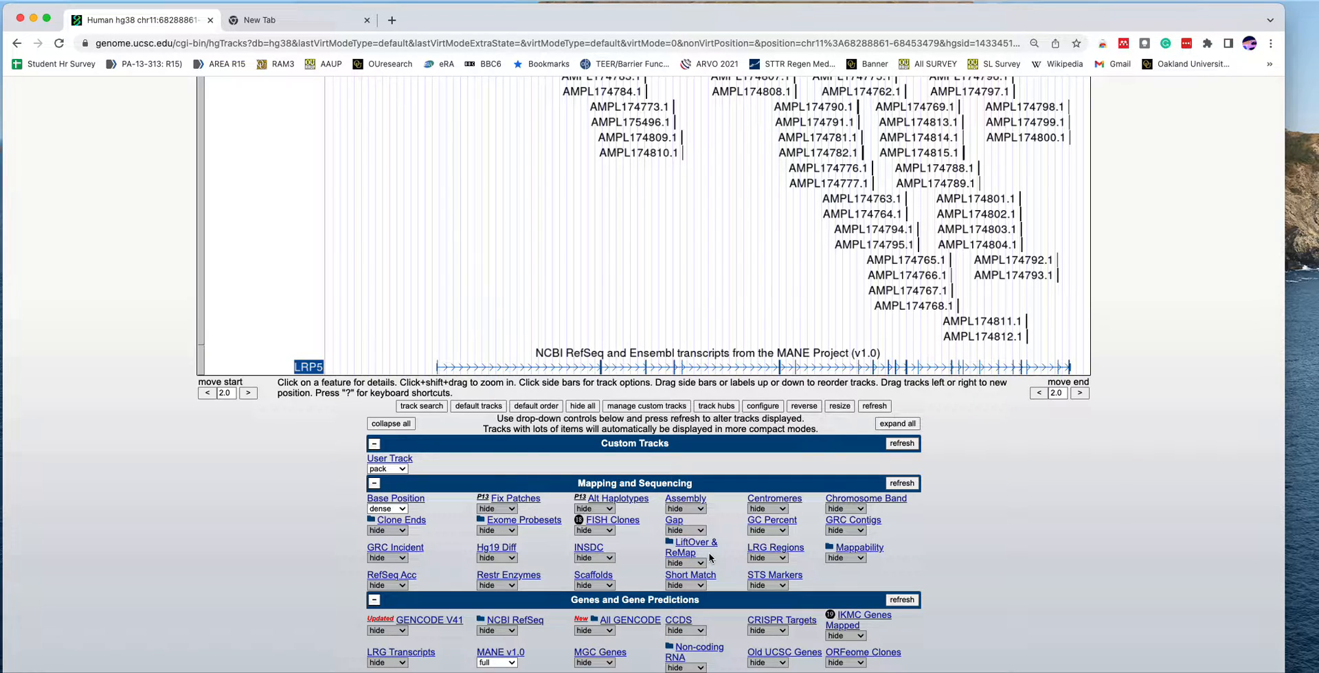
pyautogui.scroll(-2, 710, 558)
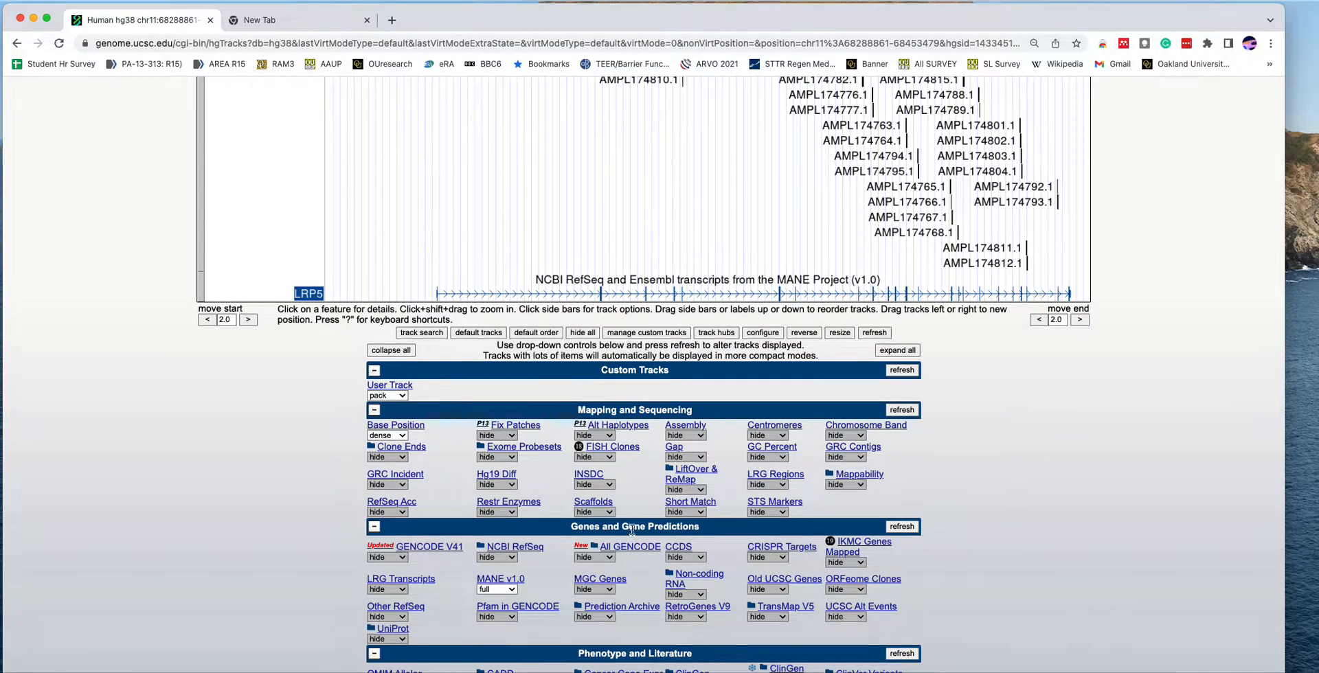
pyautogui.scroll(-1, 567, 581)
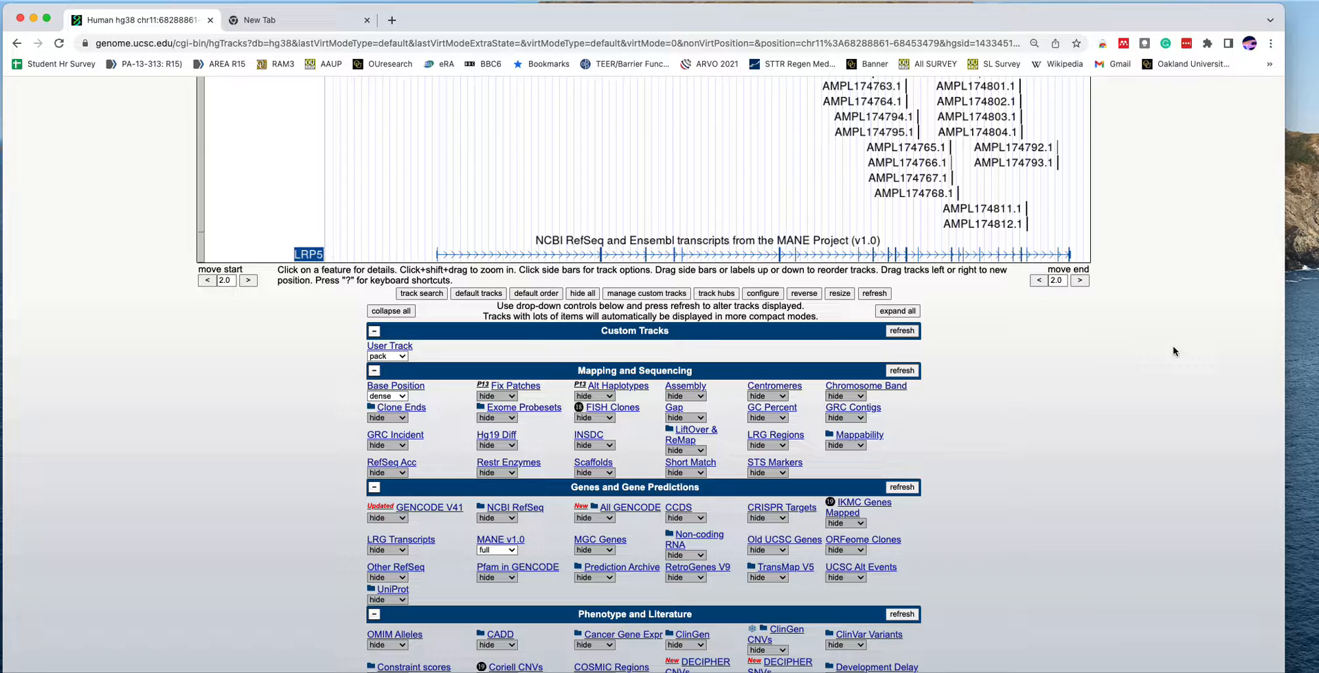
pyautogui.scroll(5, 1173, 345)
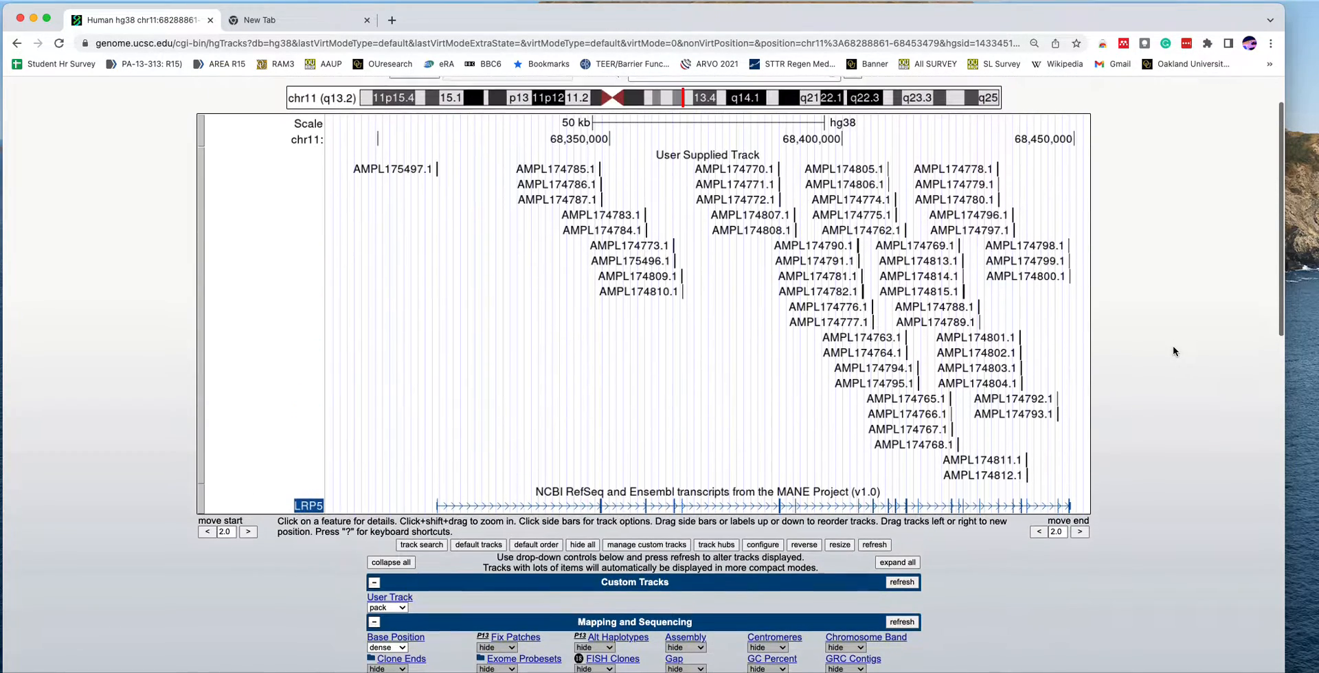
pyautogui.scroll(-1, 1173, 348)
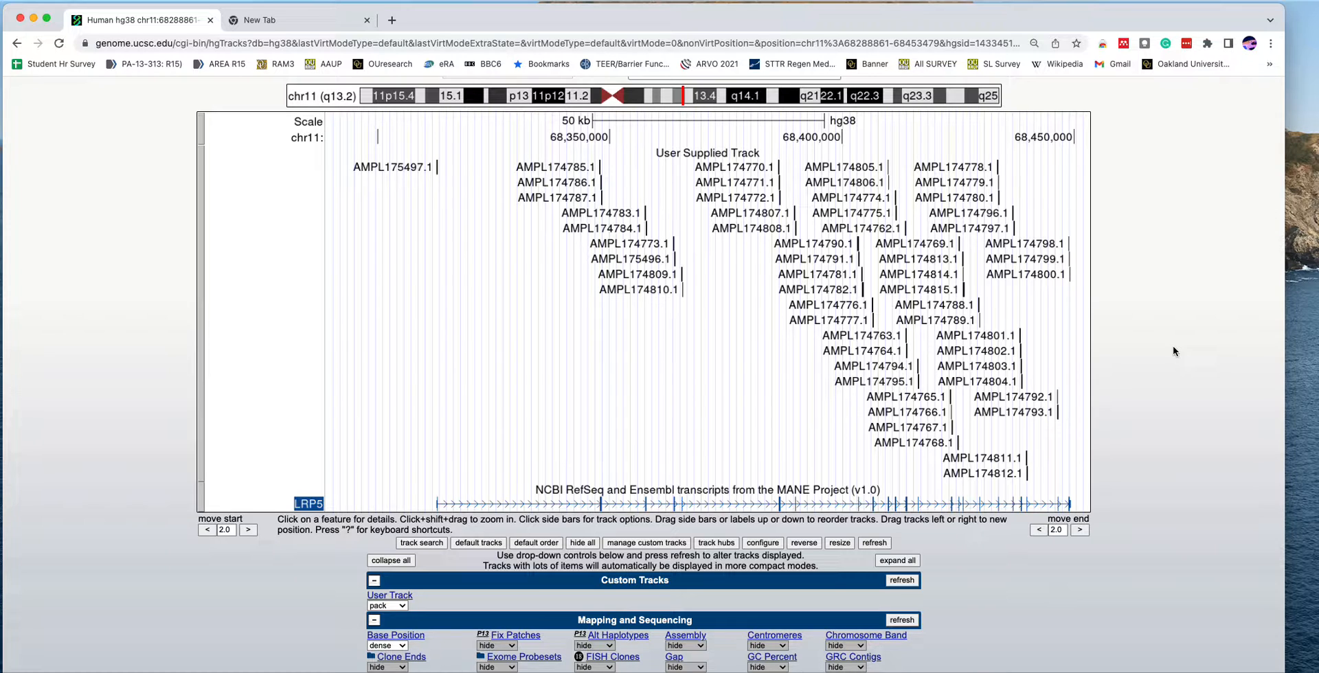
pyautogui.scroll(1, 1173, 345)
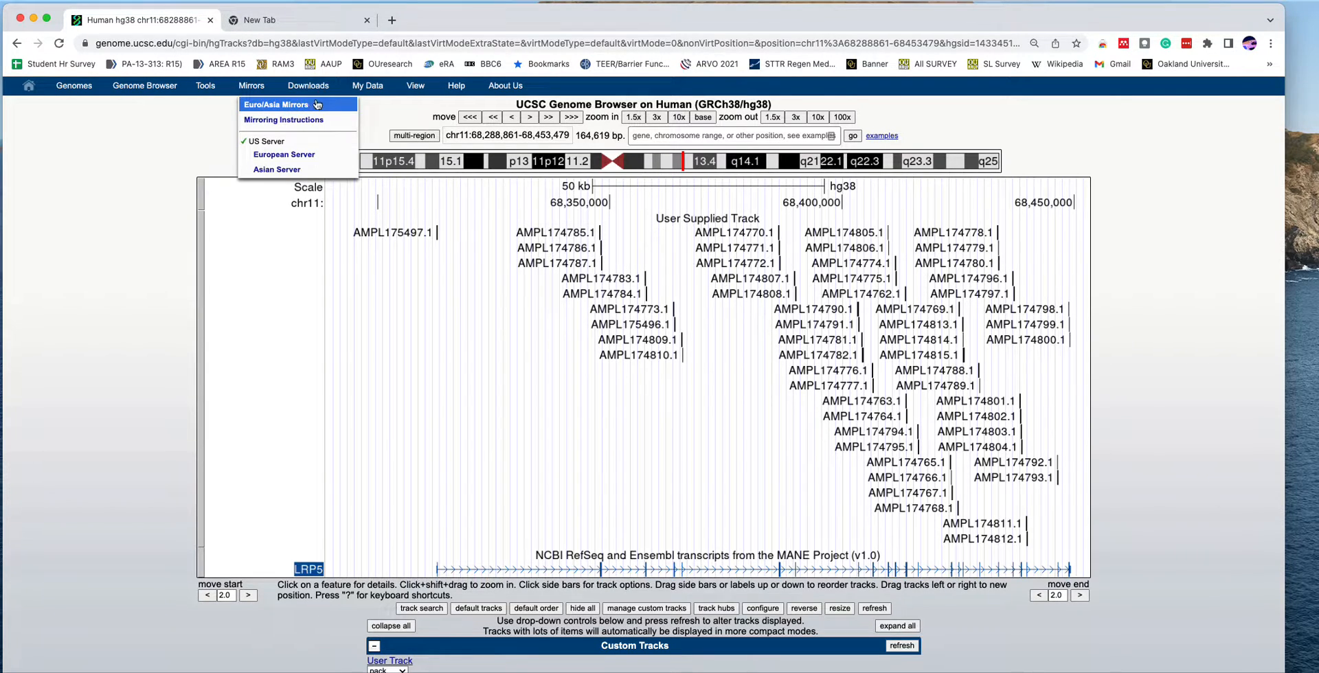
# - Export the current browser graphic as a PDF, download it and open it in Adobe Acrobat
pyautogui.moveTo(421, 87)
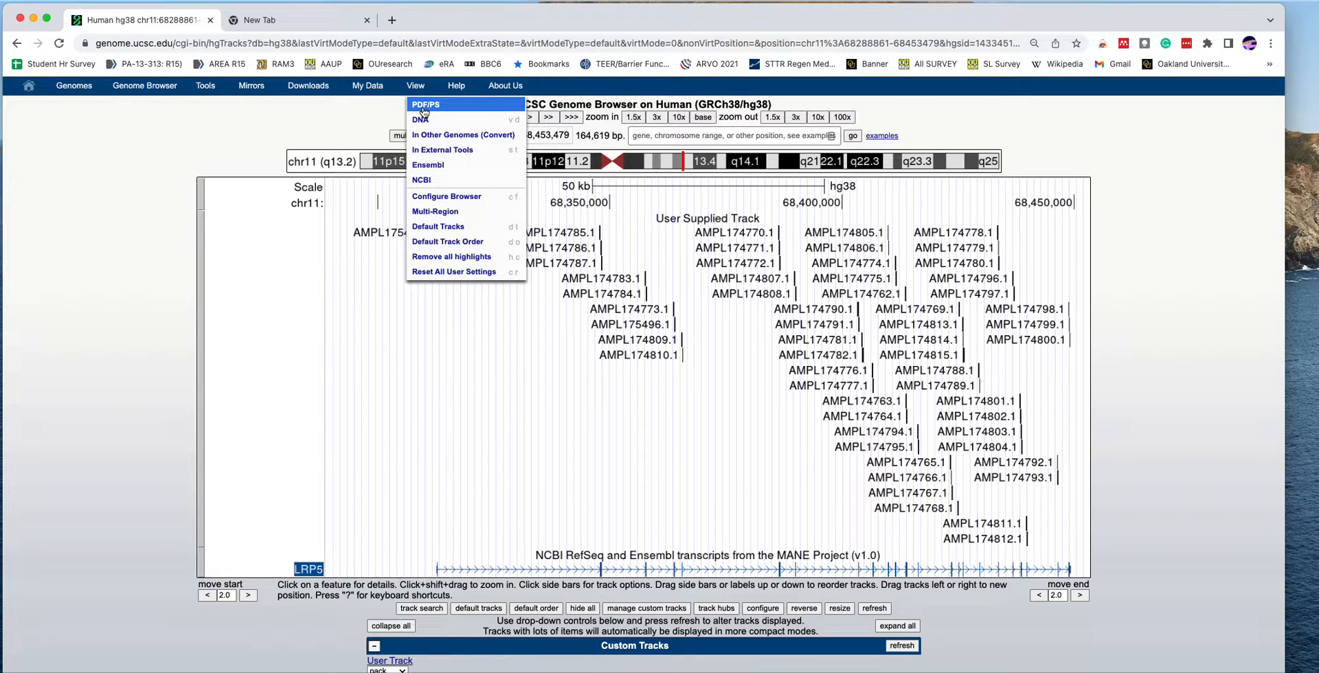
pyautogui.click(424, 112)
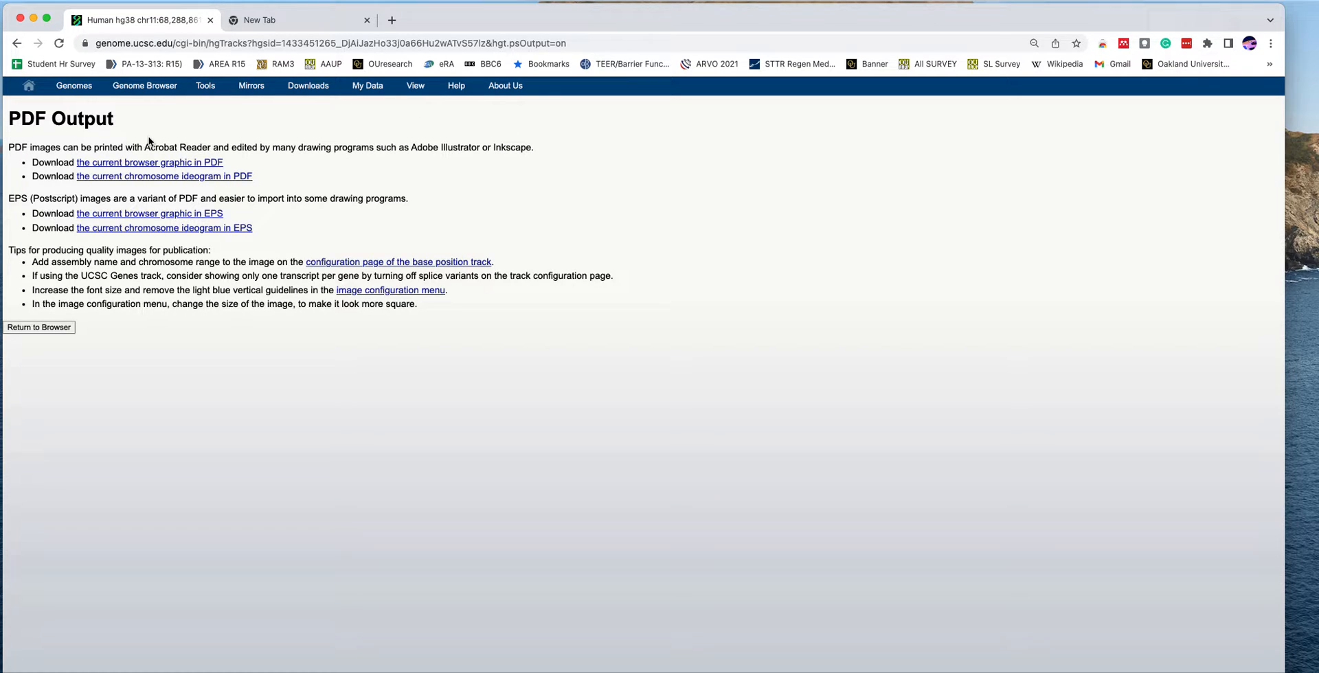
pyautogui.click(121, 163)
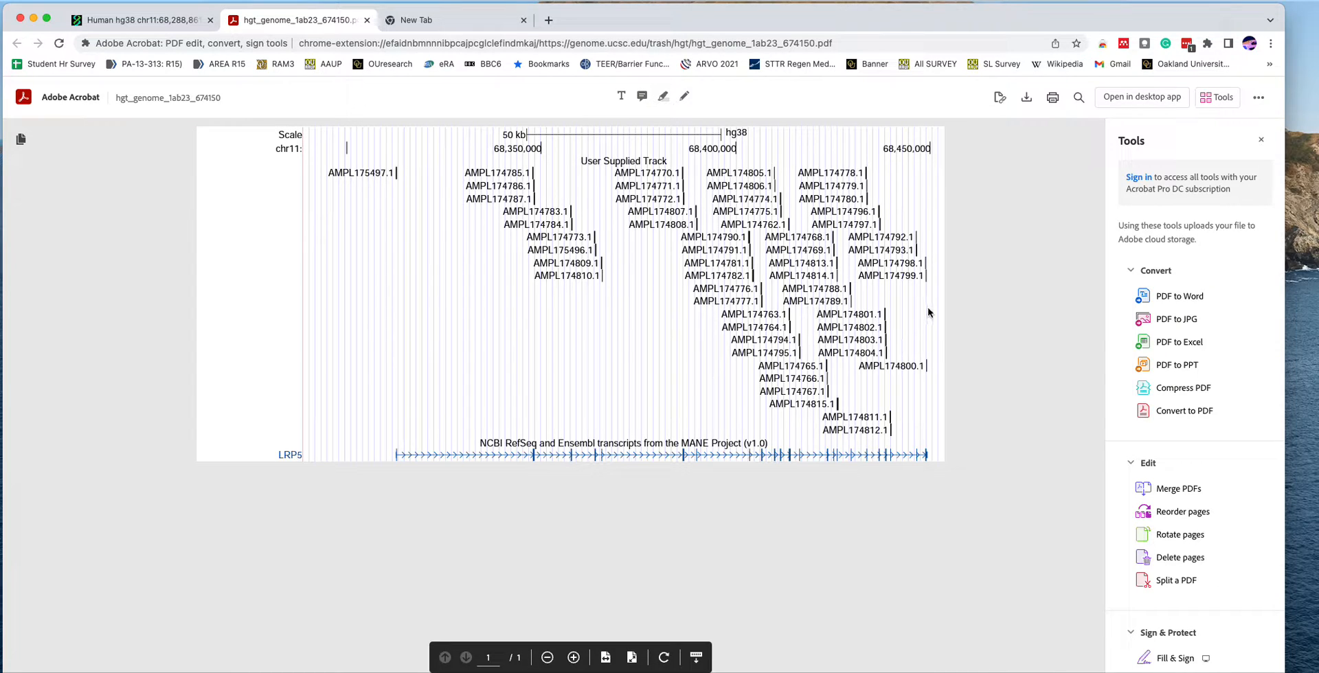
pyautogui.click(1029, 98)
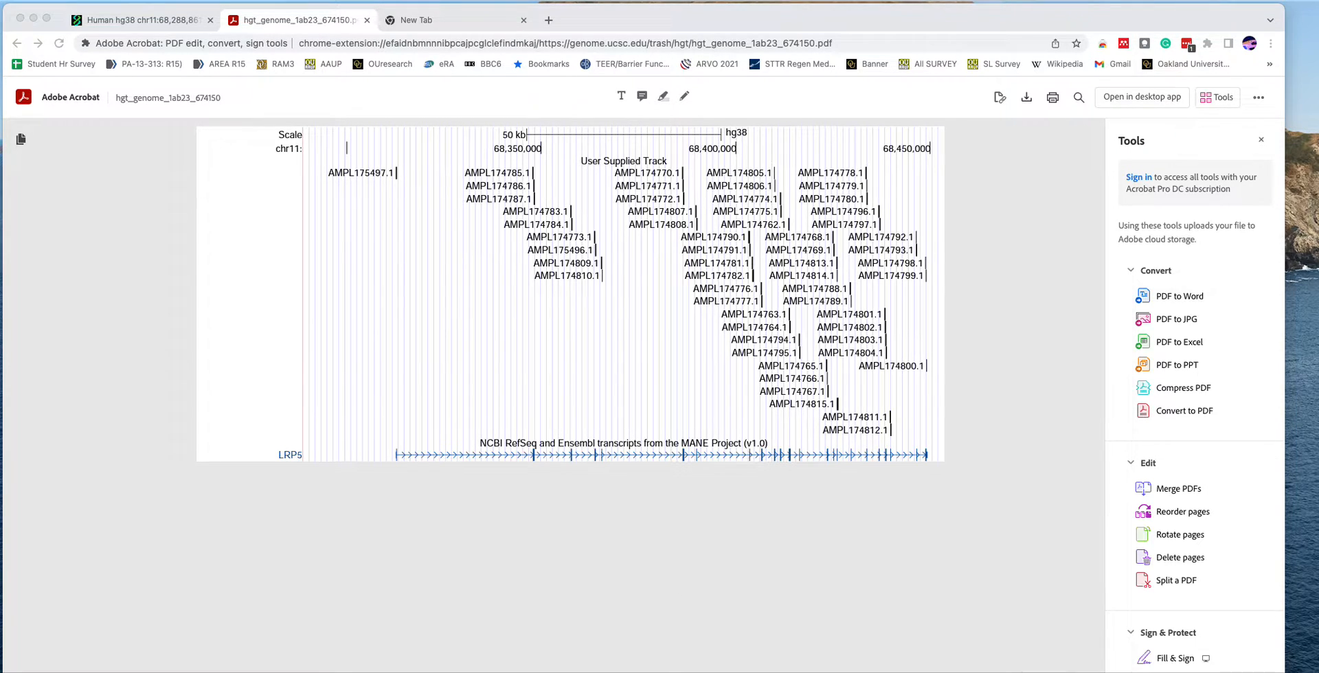
pyautogui.moveTo(338, 477); pyautogui.dragTo(489, 98)
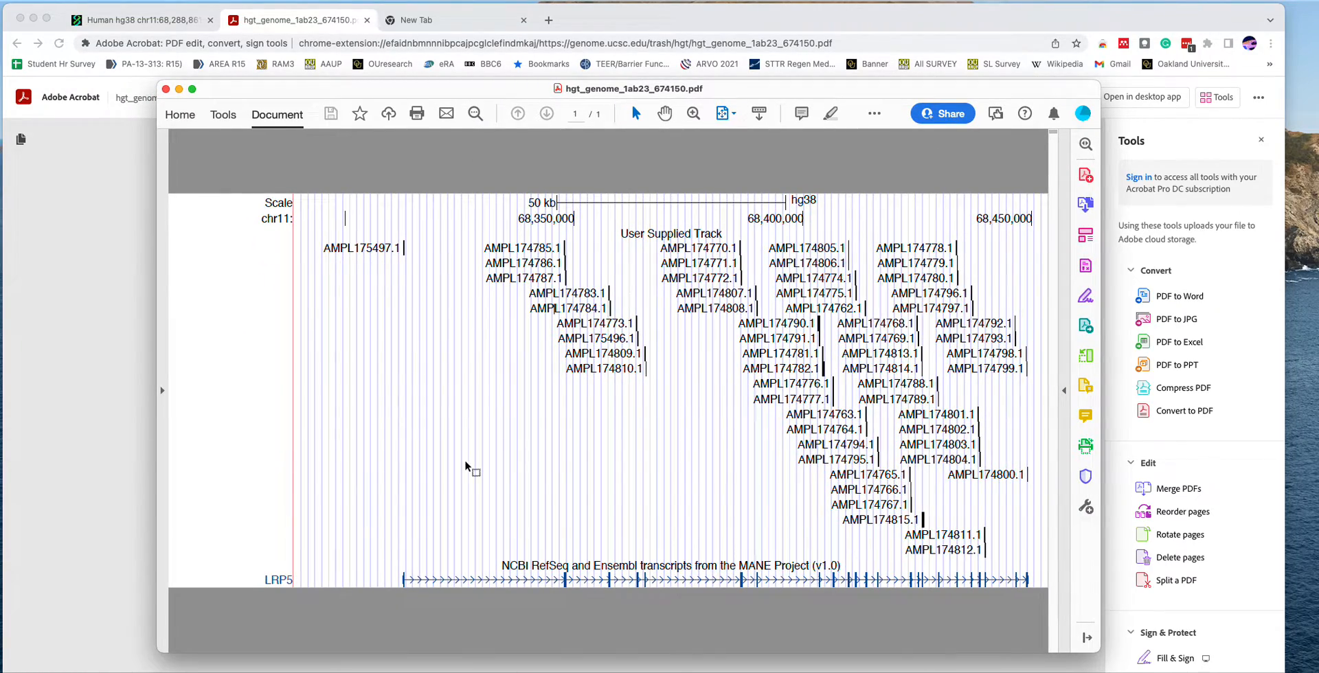
# - Examine the amplicon labels in the downloaded PDF at high magnification, and close the document and its browser tab
pyautogui.scroll(3, 479, 360)
pyautogui.scroll(2, 479, 360)
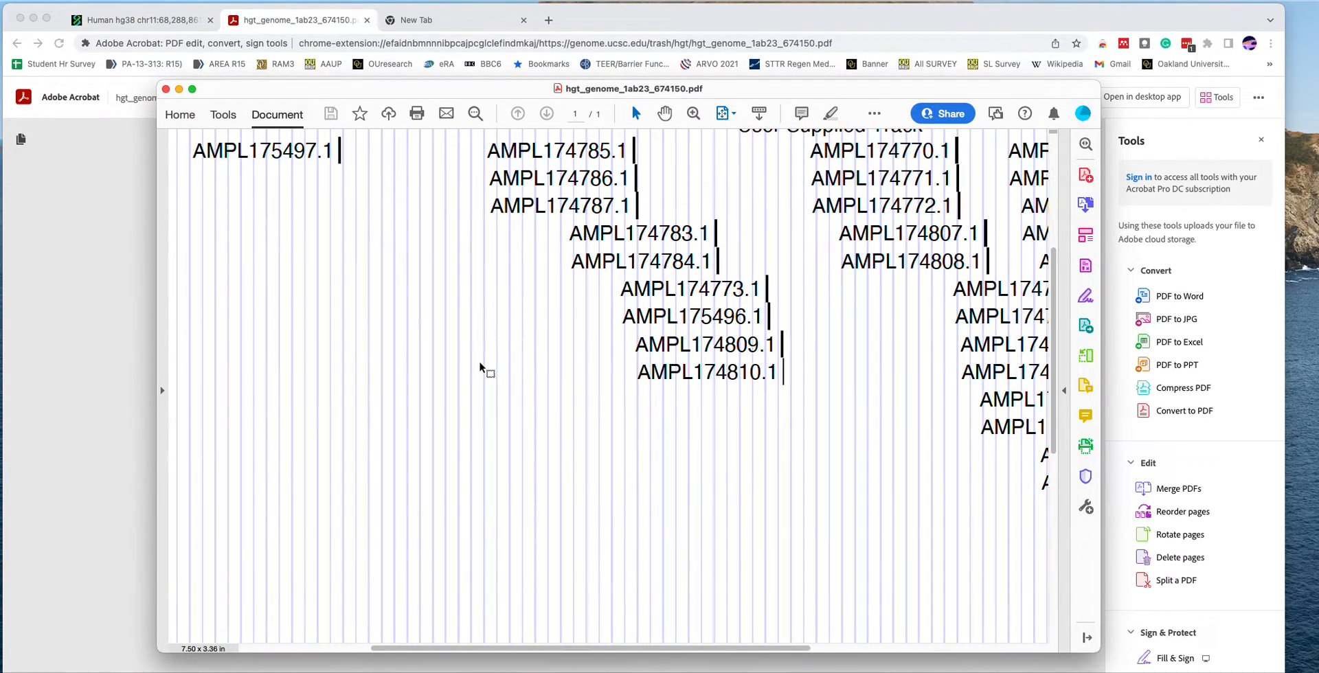
pyautogui.scroll(3, 480, 360)
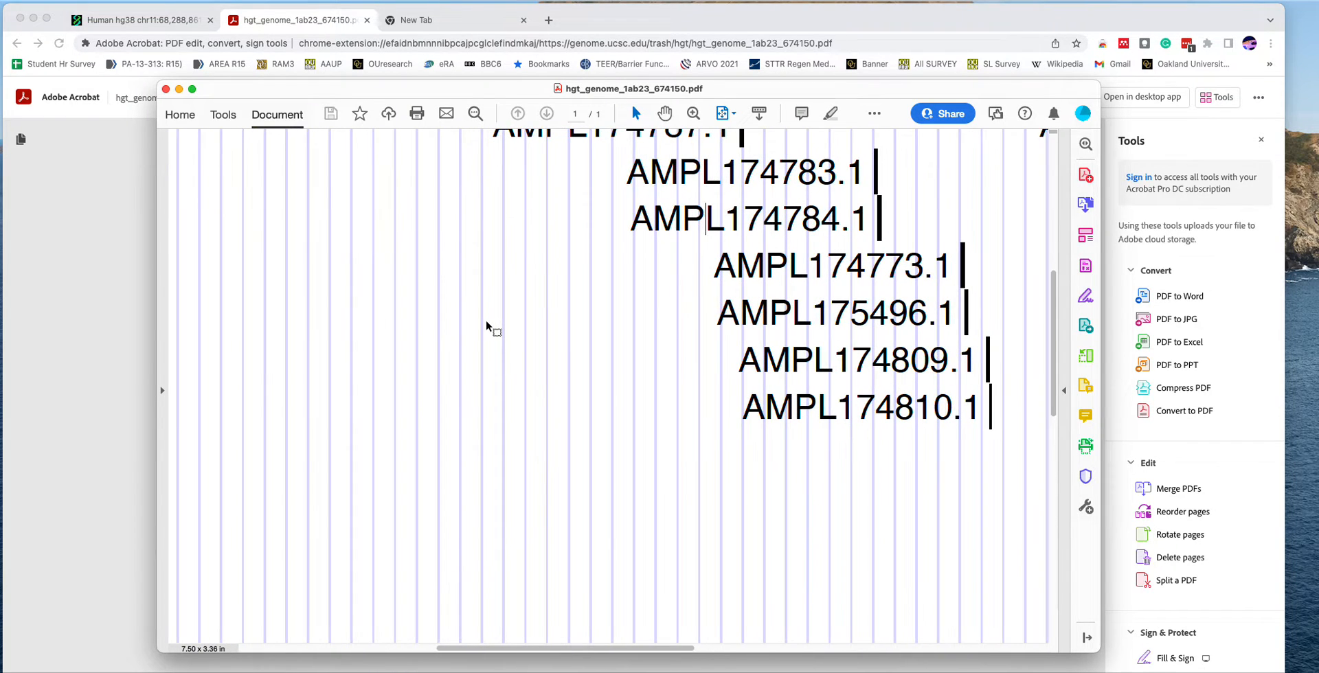
pyautogui.scroll(-8, 577, 371)
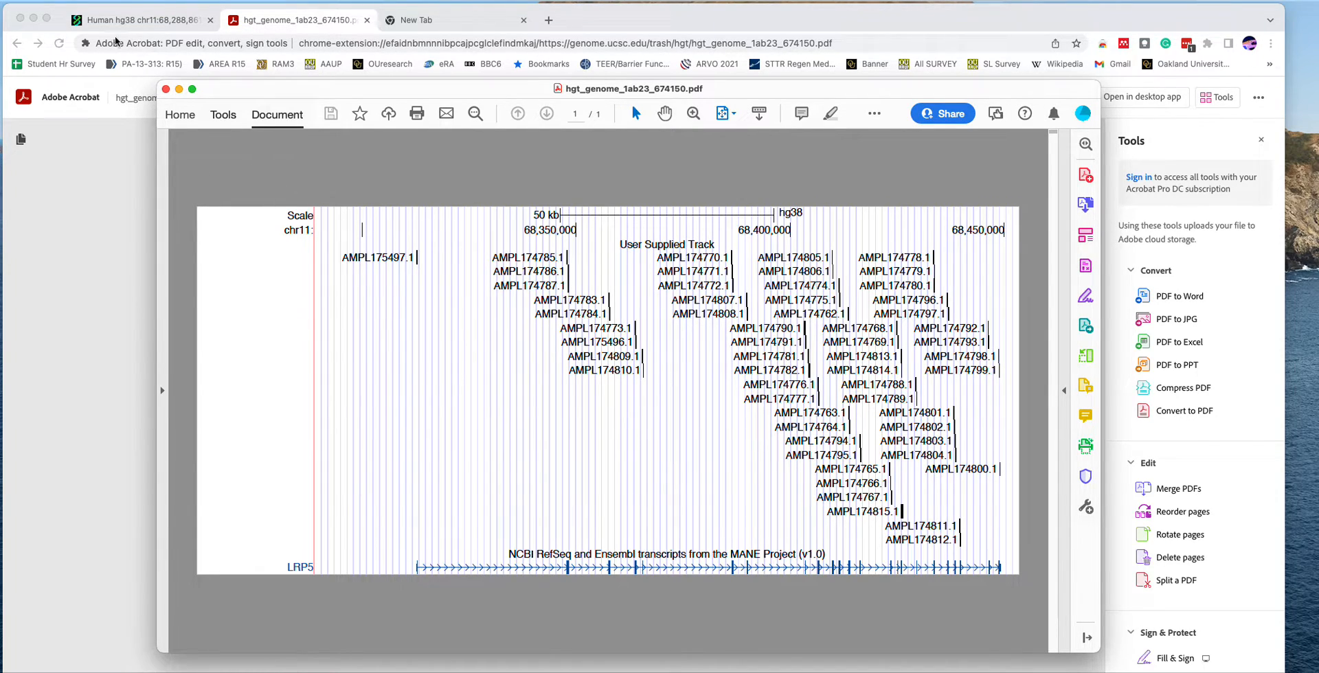
pyautogui.click(166, 89)
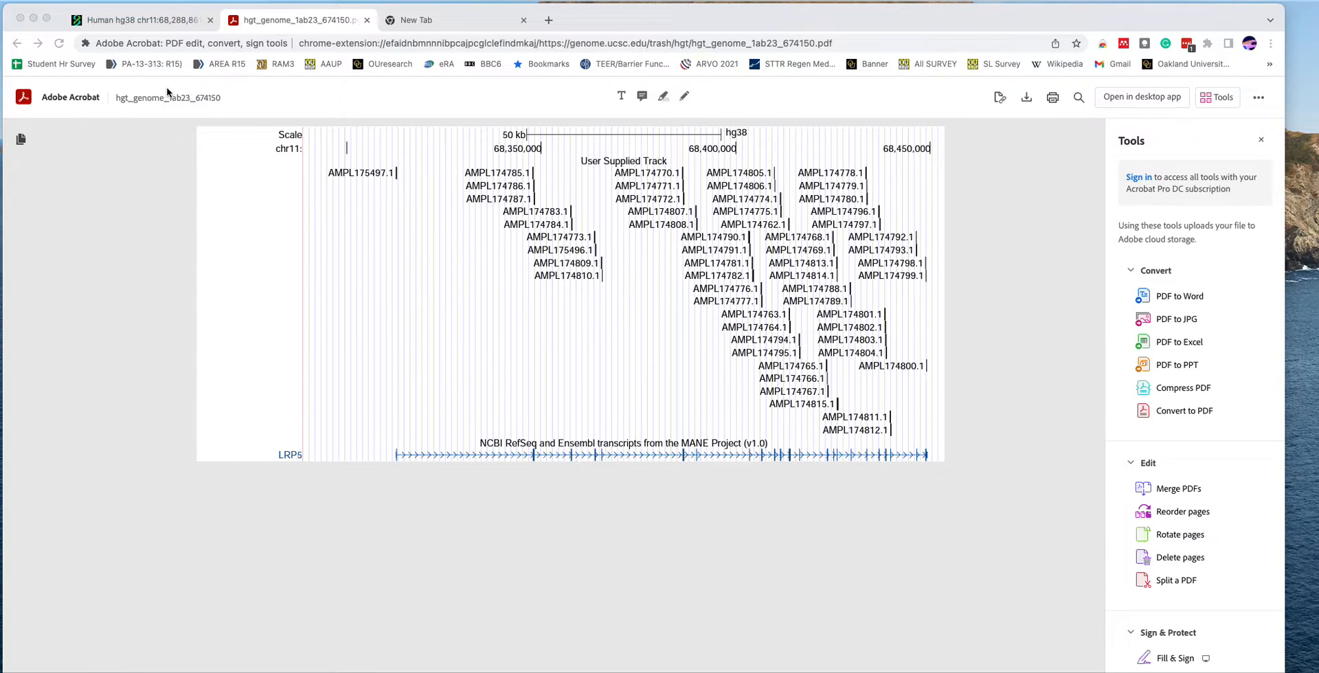
pyautogui.click(368, 22)
pyautogui.click(368, 21)
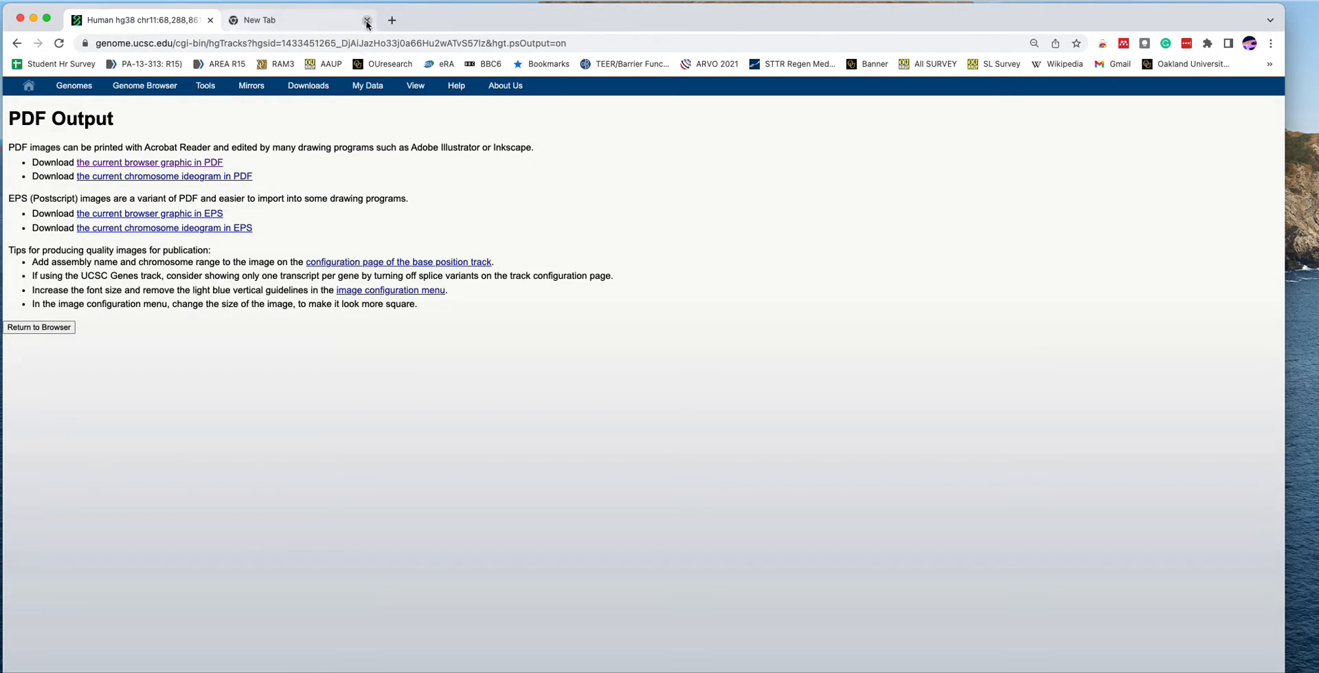
# - Export the current chromosome ideogram as a PDF and download it
pyautogui.click(124, 178)
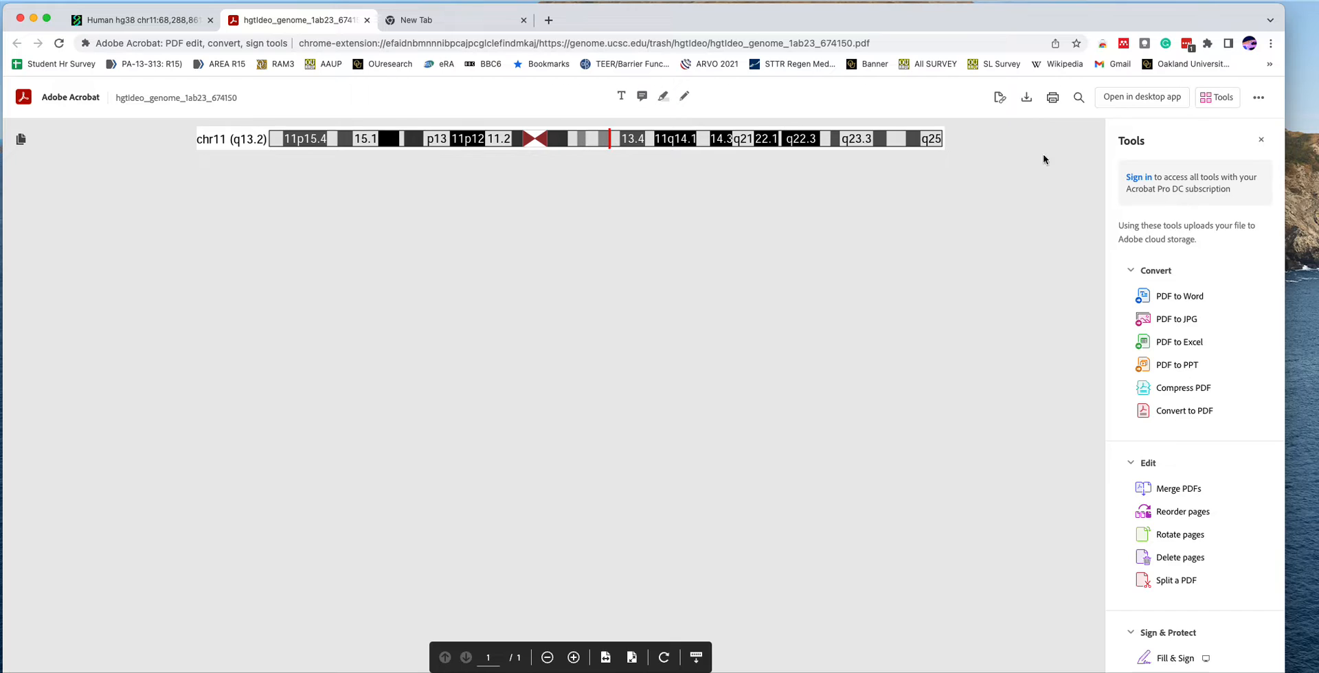
pyautogui.click(1026, 97)
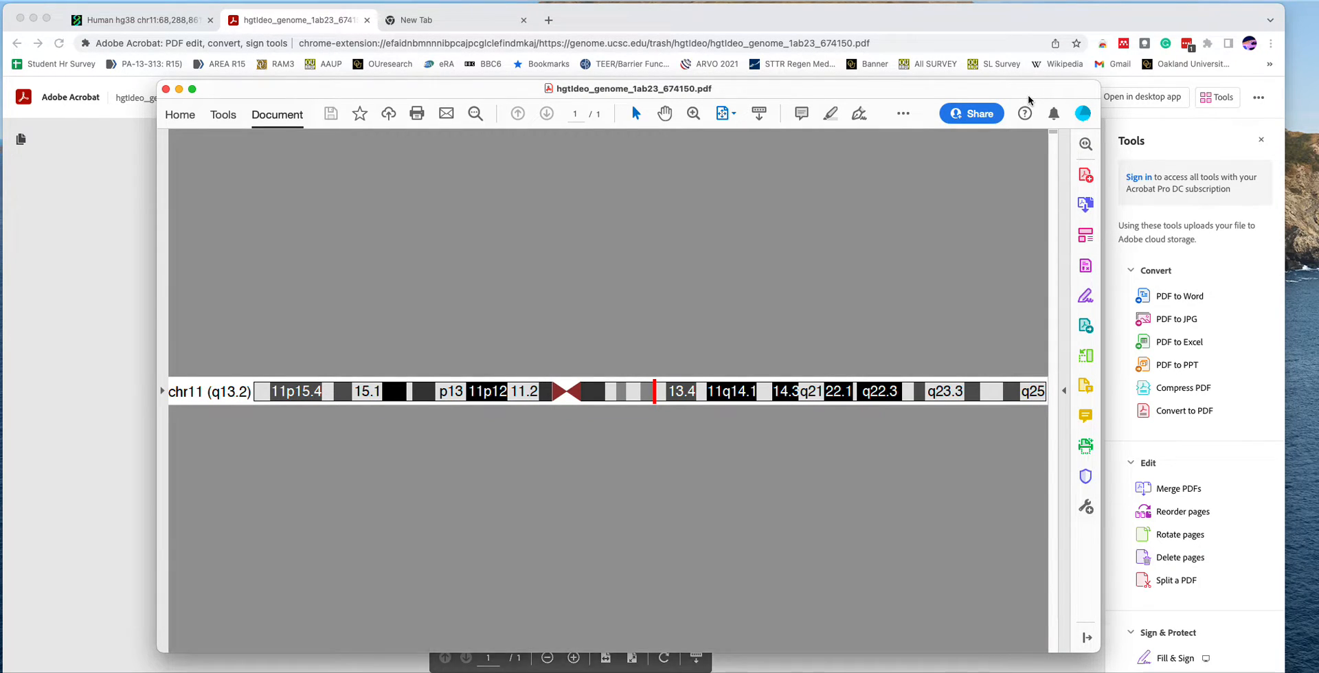
# - Examine the red position marker and band labels in the downloaded chromosome 11 ideogram PDF at high magnification, and close the document
pyautogui.scroll(2, 685, 357)
pyautogui.scroll(5, 686, 358)
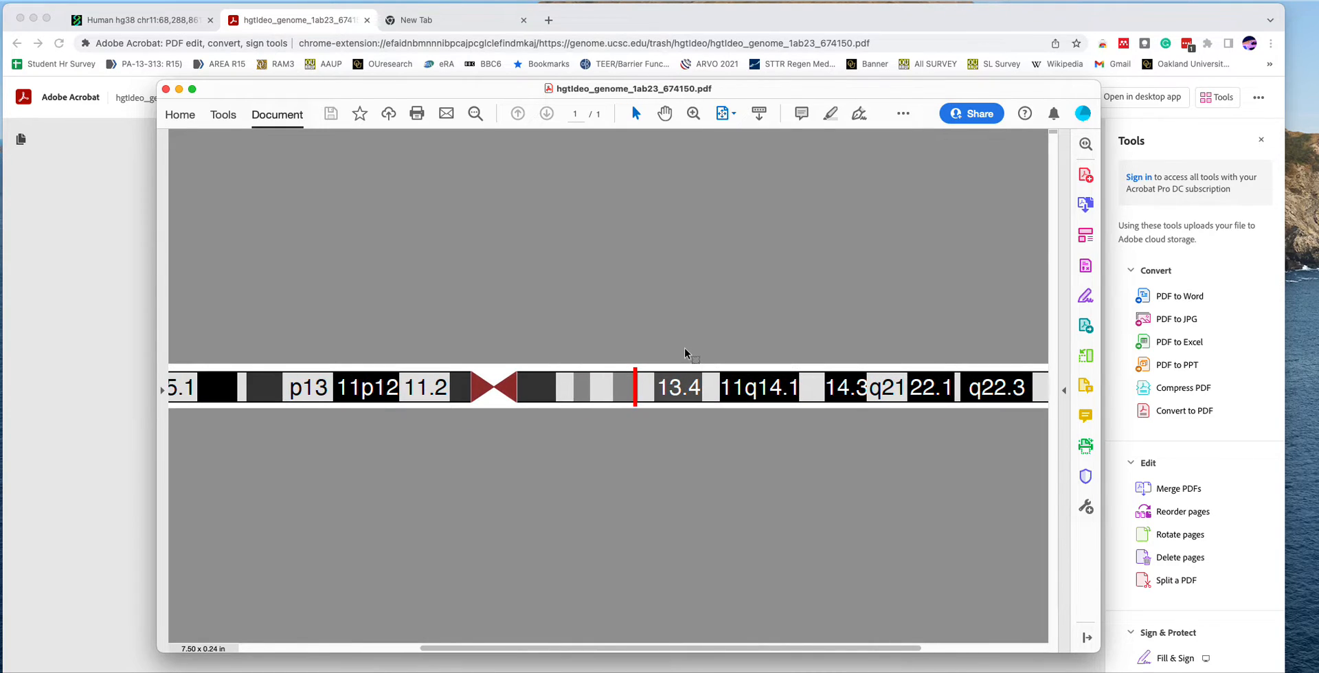
pyautogui.scroll(-5, 682, 307)
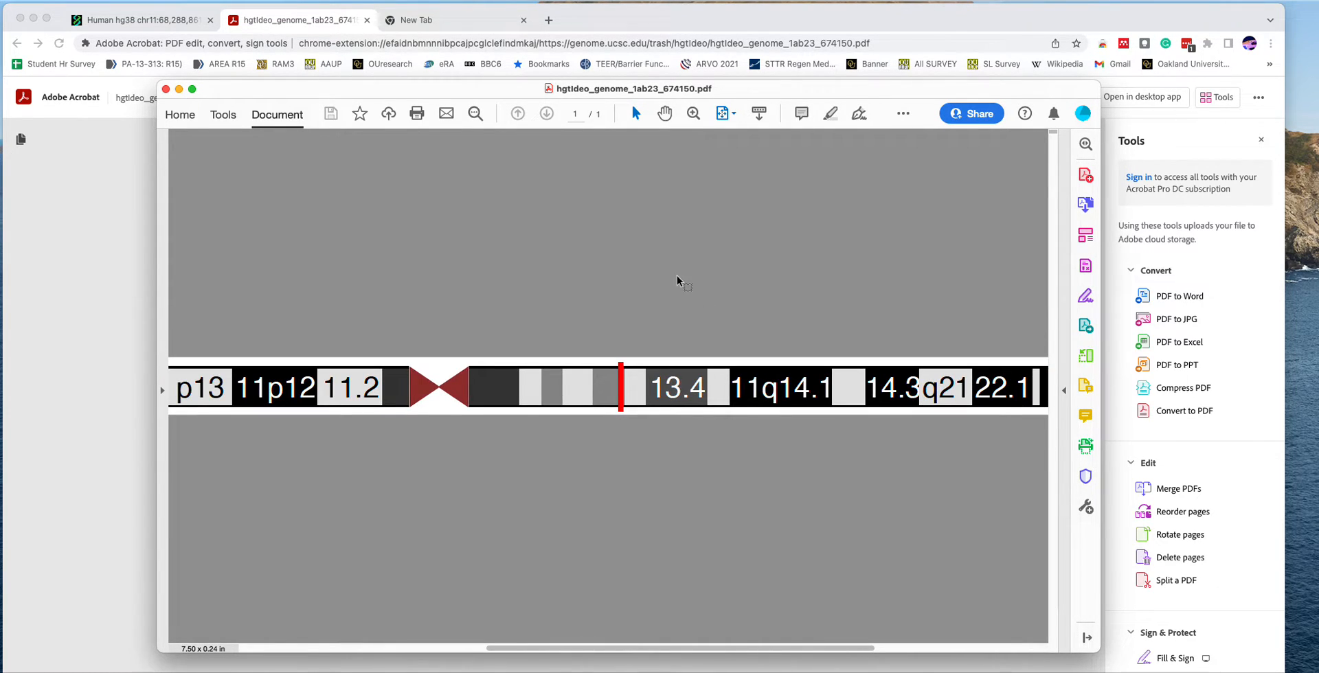
pyautogui.scroll(1, 598, 356)
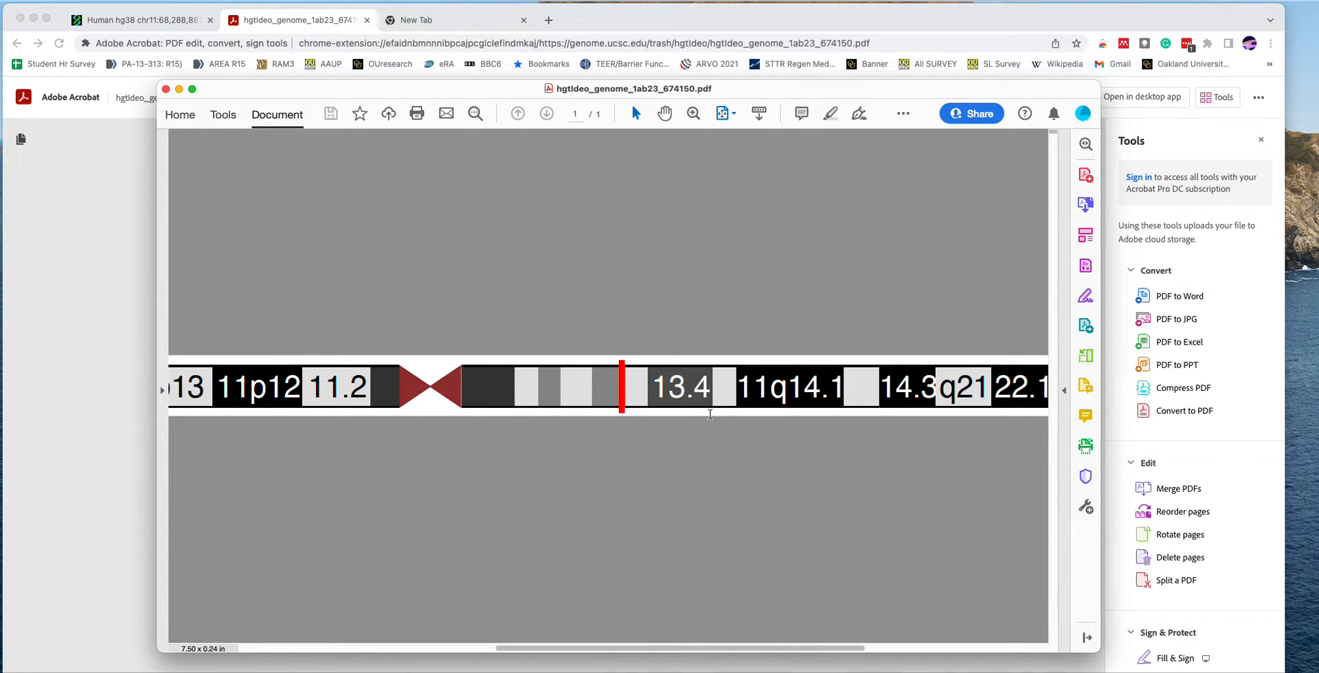
pyautogui.scroll(10, 711, 415)
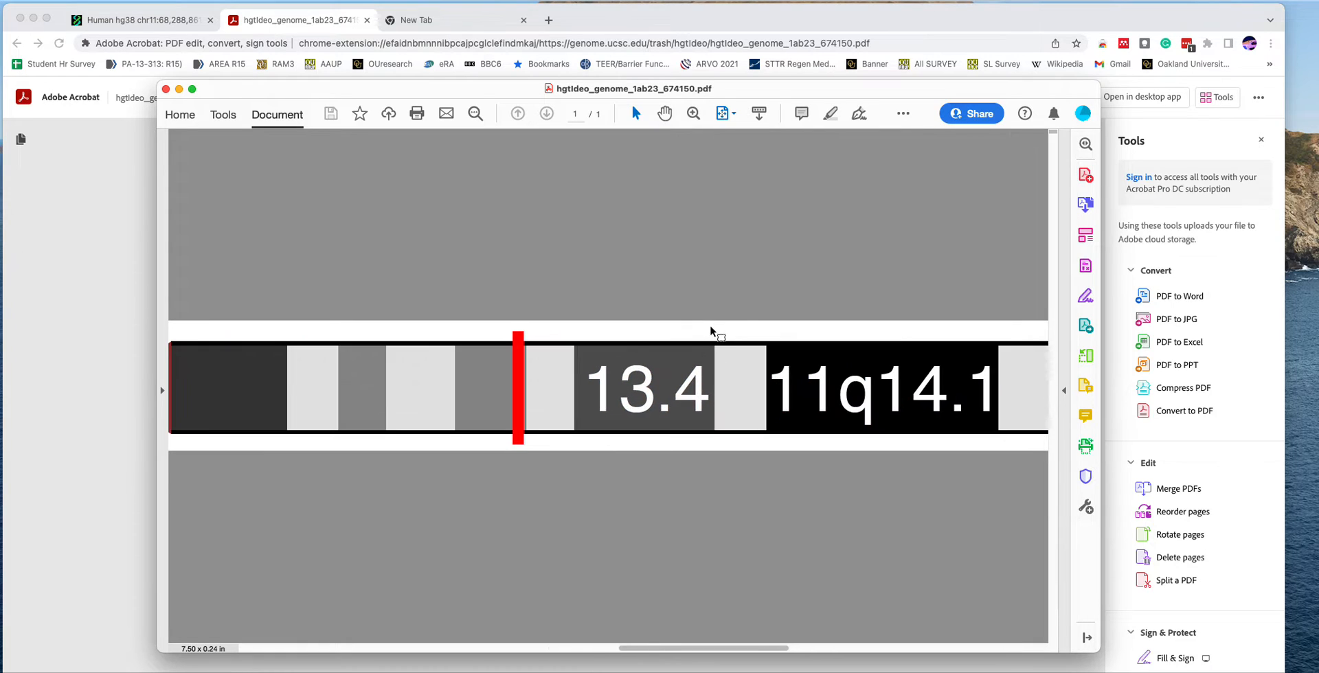
pyautogui.scroll(4, 710, 324)
pyautogui.scroll(-8, 711, 327)
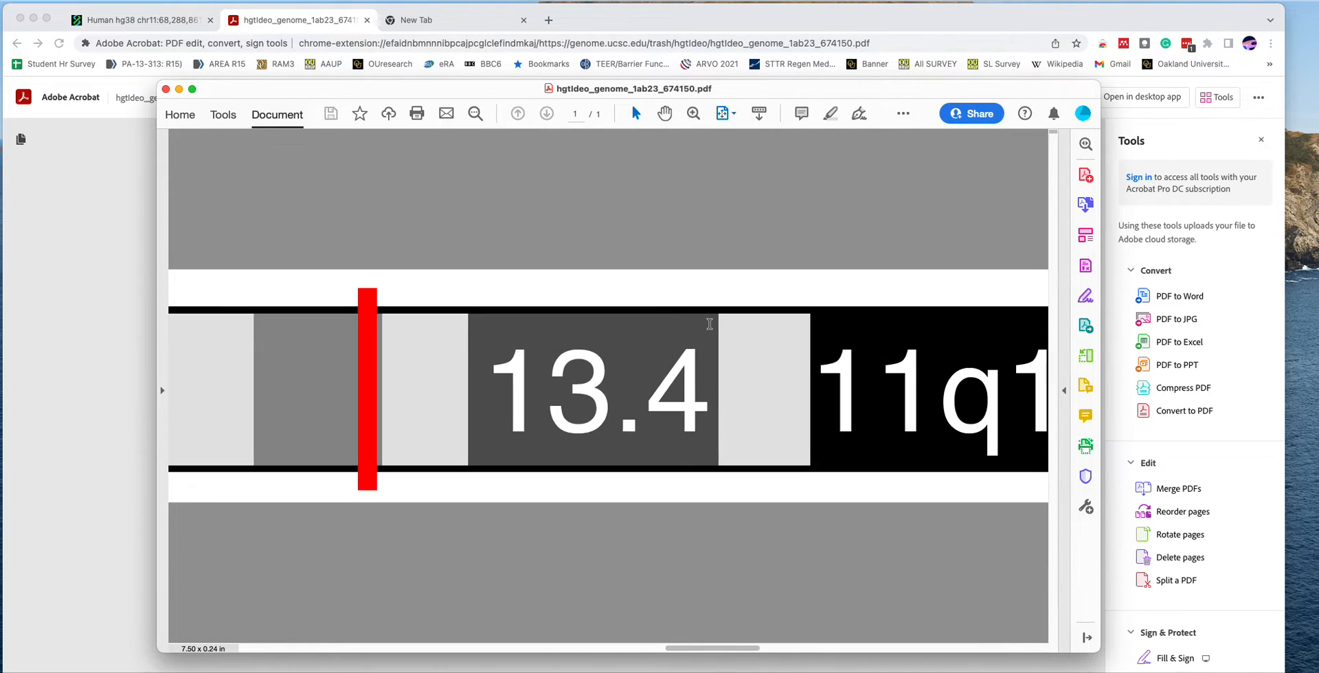
pyautogui.scroll(-10, 710, 329)
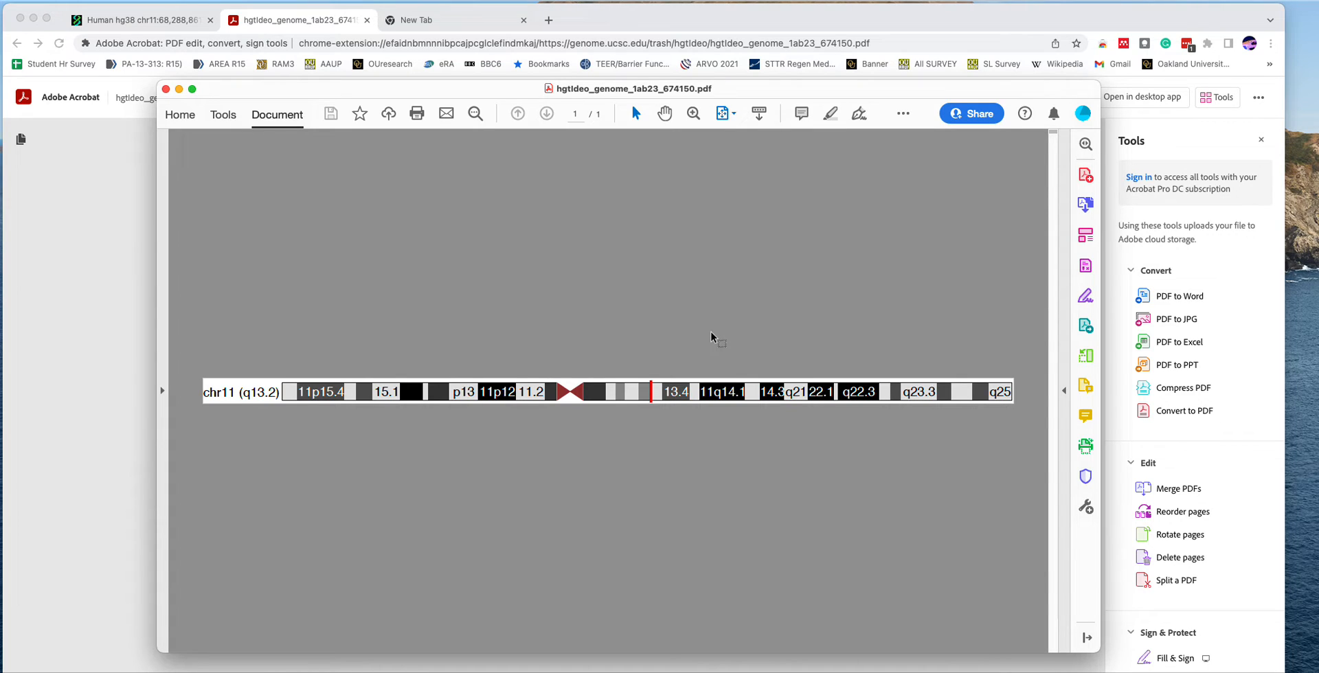
pyautogui.click(165, 89)
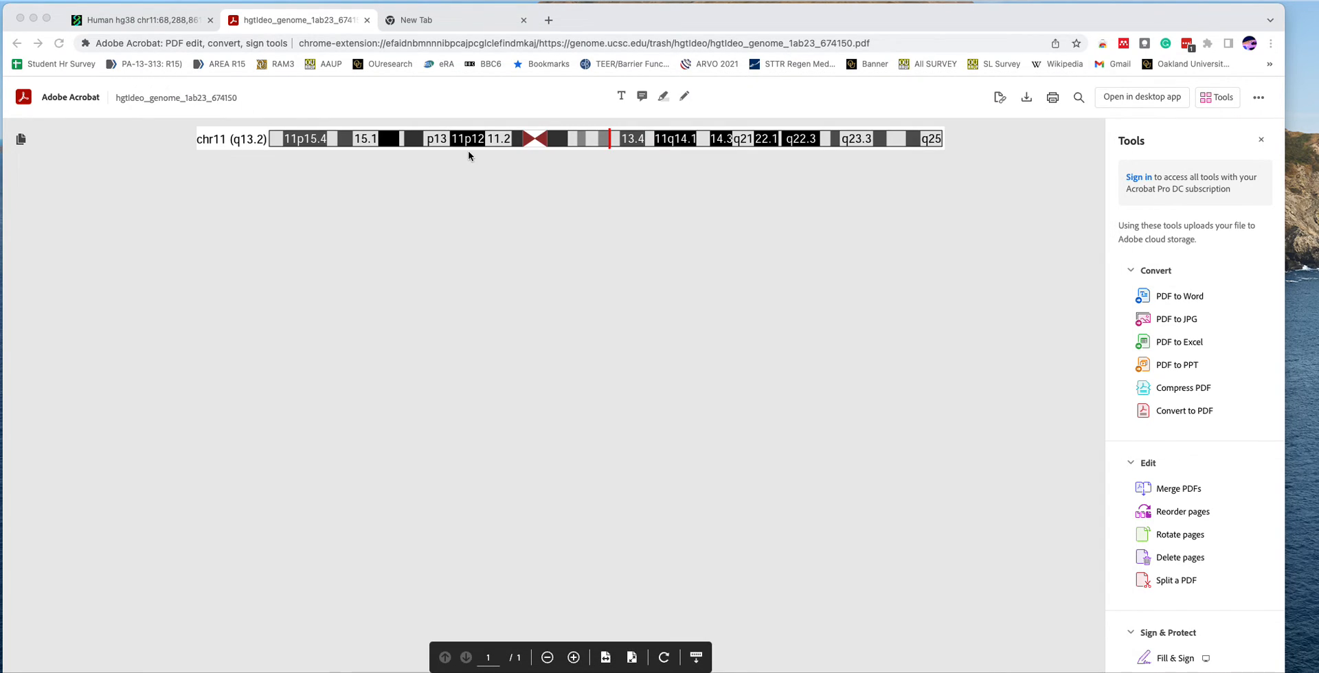